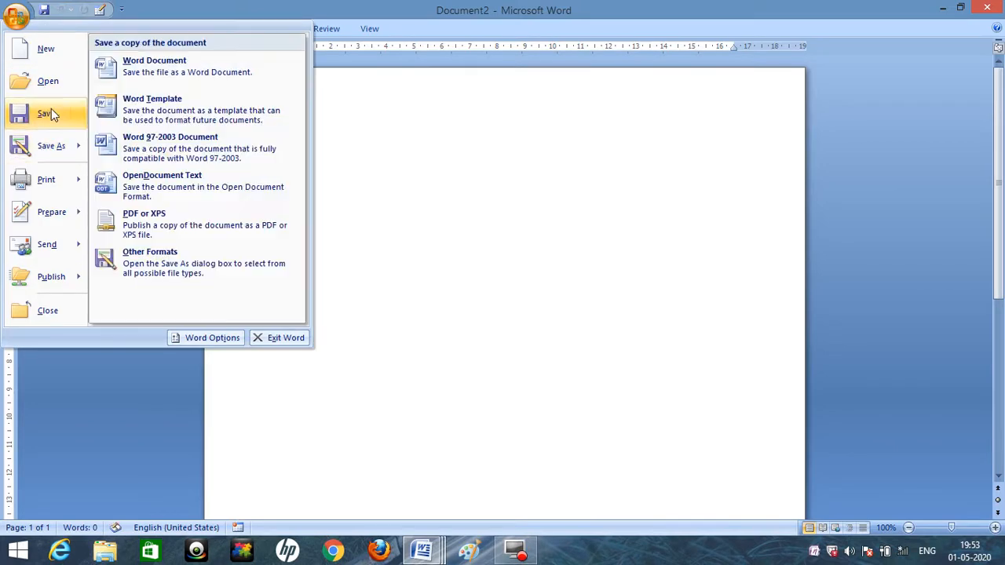
{"action": "left_click", "coordinate": [71, 376]}
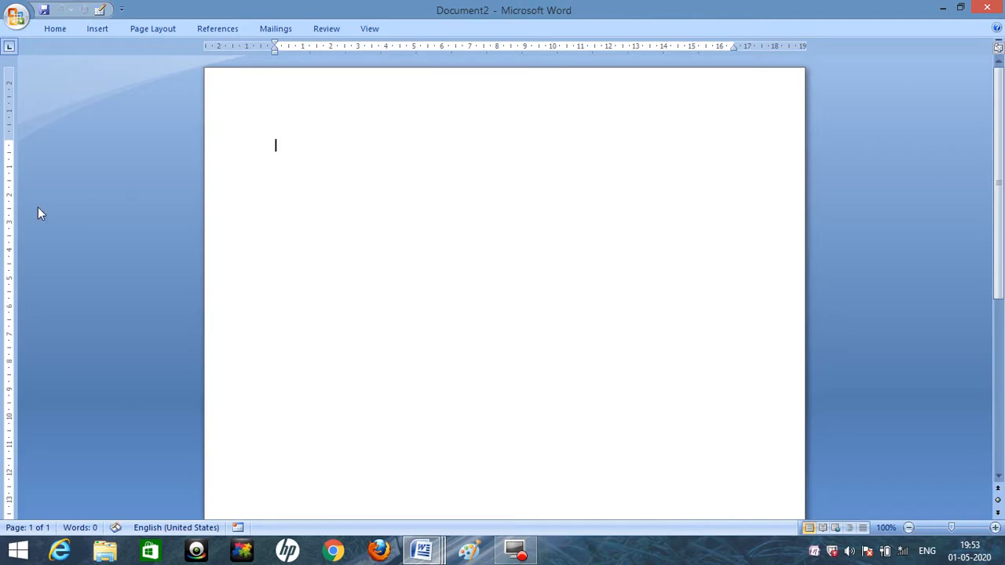
{"action": "left_click", "coordinate": [14, 17]}
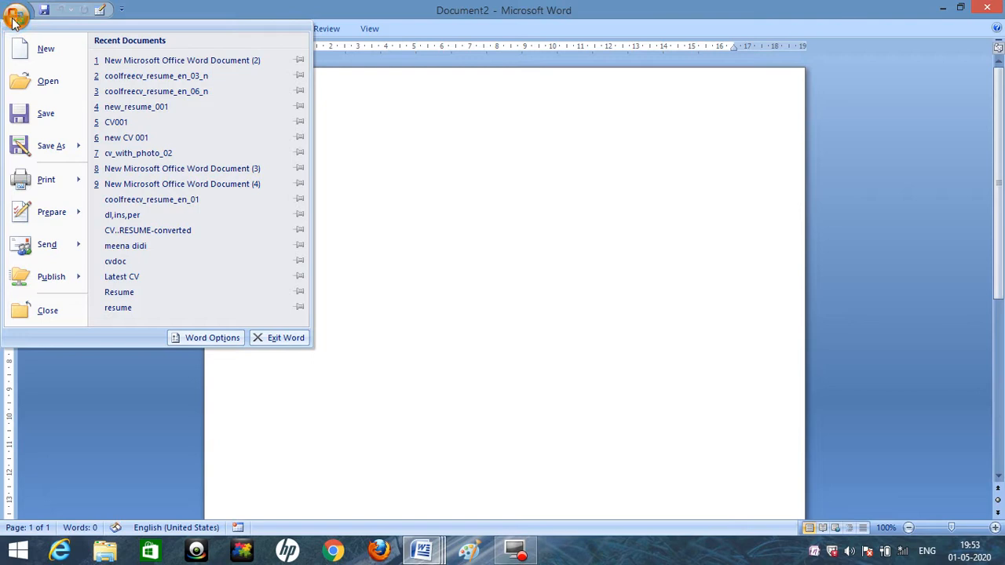
{"action": "mouse_move", "coordinate": [43, 148]}
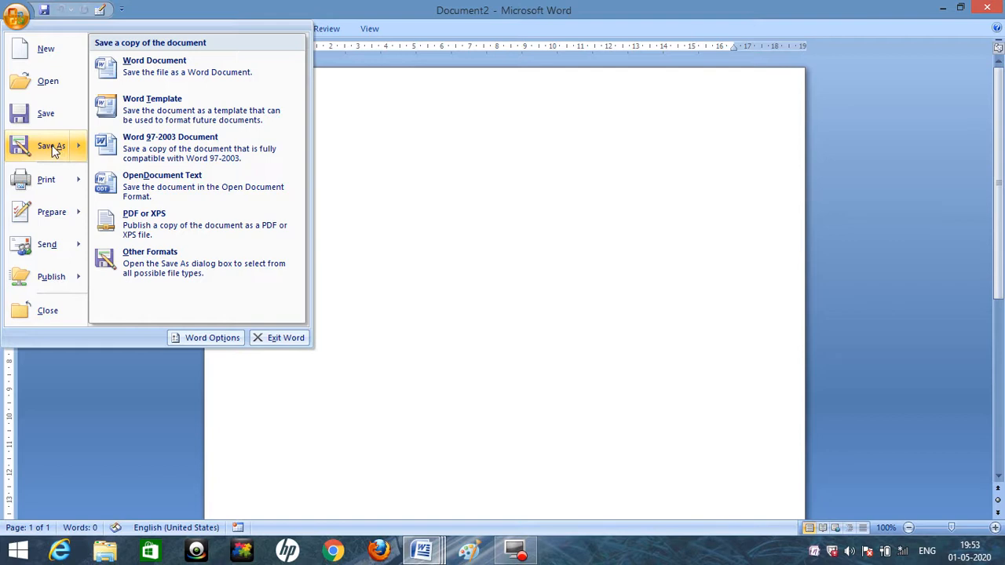
{"action": "key", "text": "Escape"}
{"action": "key", "text": "Escape"}
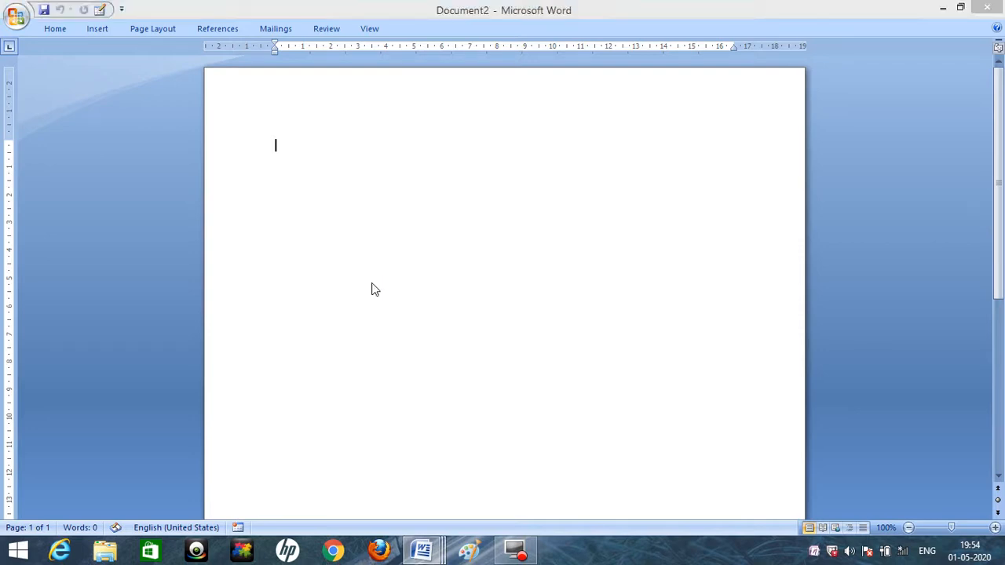
Start saving the blank document and choose the EXP folder on the Desktop as its location
{"action": "key", "text": "ctrl+s"}
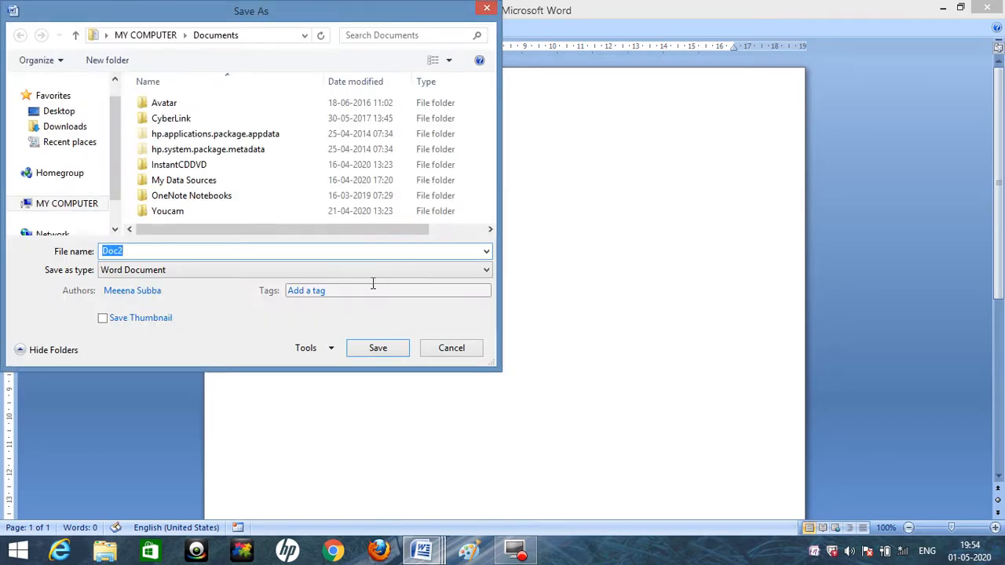
{"action": "left_click_drag", "start_coordinate": [294, 11], "coordinate": [430, 74]}
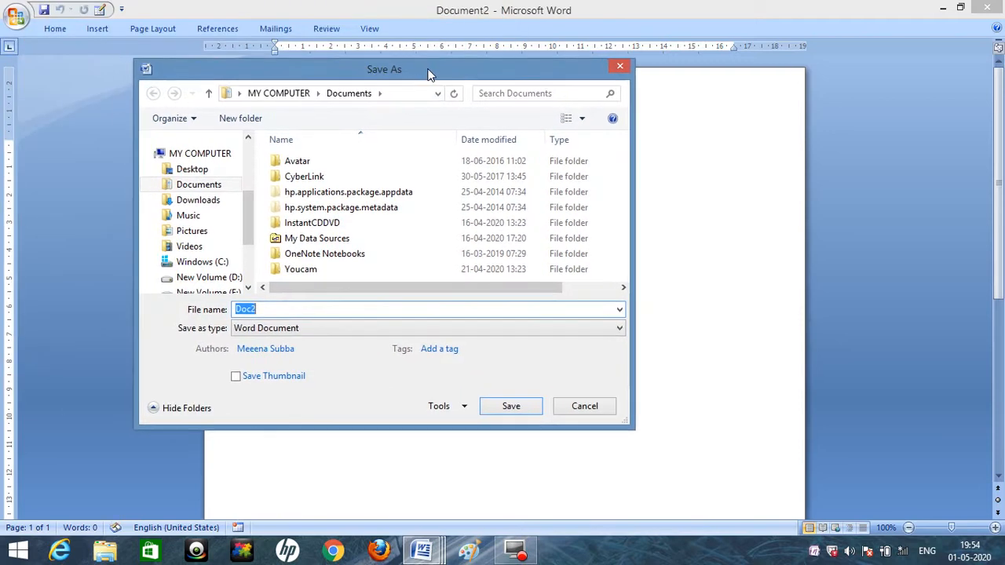
{"action": "left_click_drag", "start_coordinate": [370, 74], "coordinate": [453, 115]}
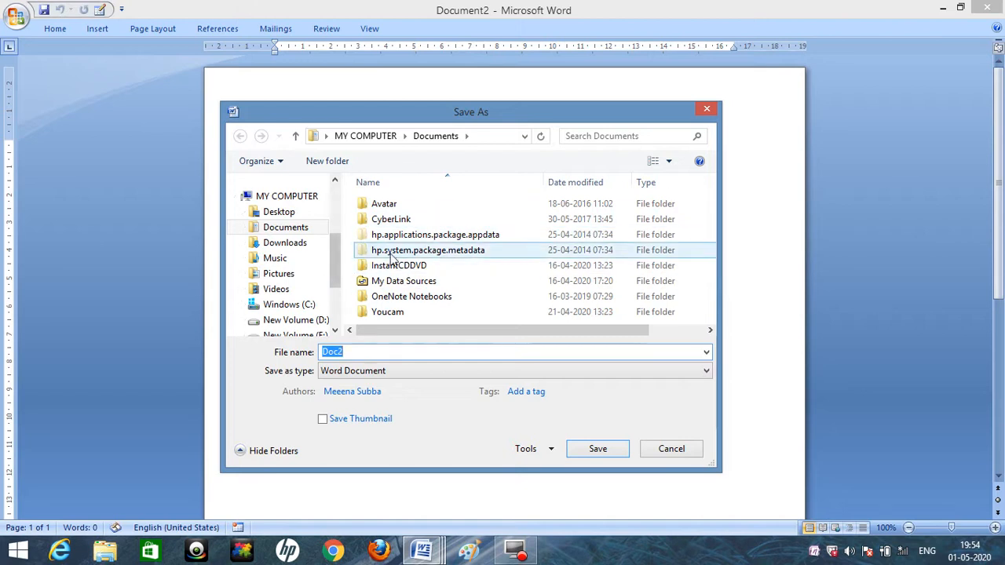
{"action": "mouse_move", "coordinate": [384, 330]}
{"action": "left_mouse_down"}
{"action": "mouse_move", "coordinate": [420, 337]}
{"action": "mouse_move", "coordinate": [385, 338]}
{"action": "left_mouse_up"}
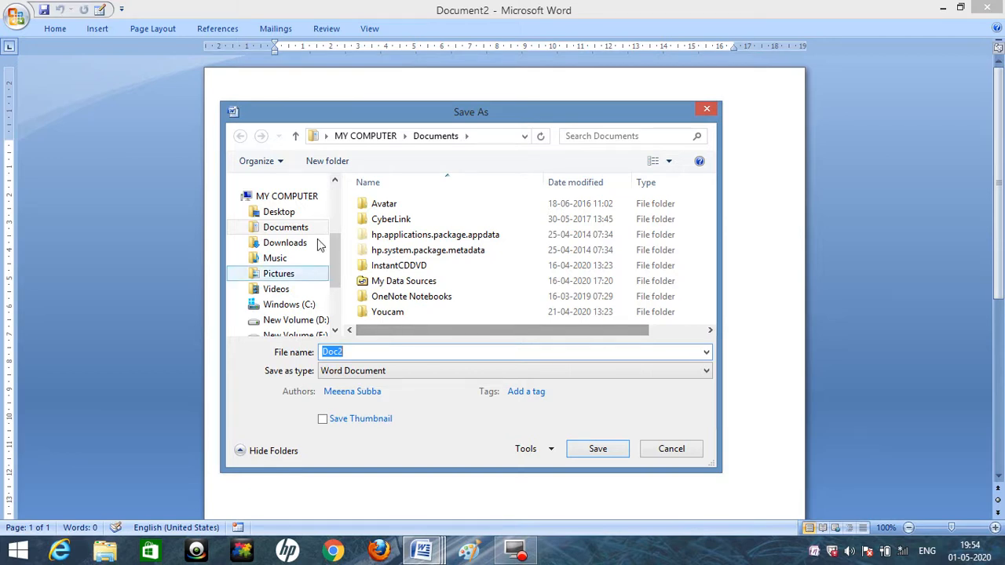
{"action": "left_click", "coordinate": [281, 198]}
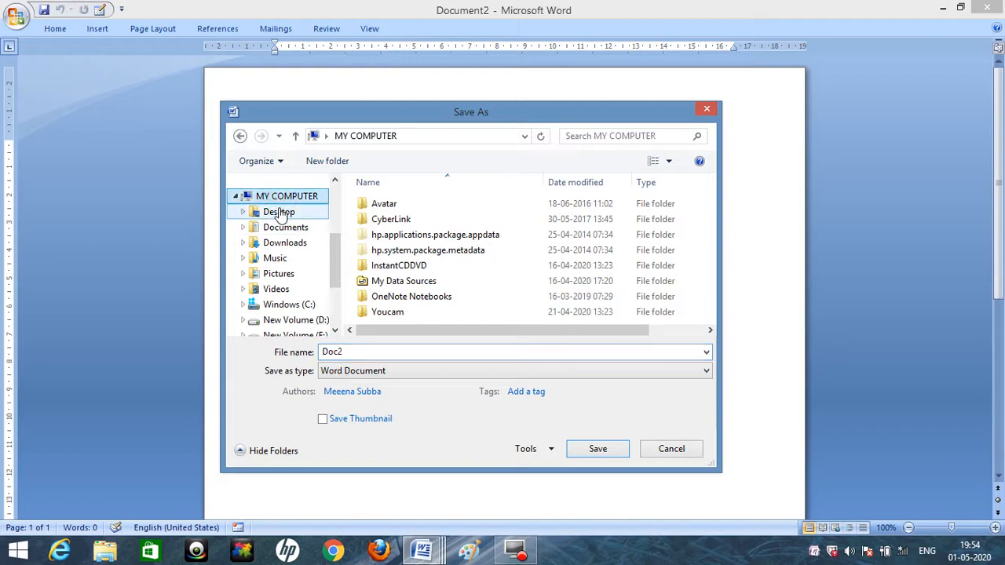
{"action": "left_click", "coordinate": [278, 212]}
{"action": "left_click", "coordinate": [284, 228]}
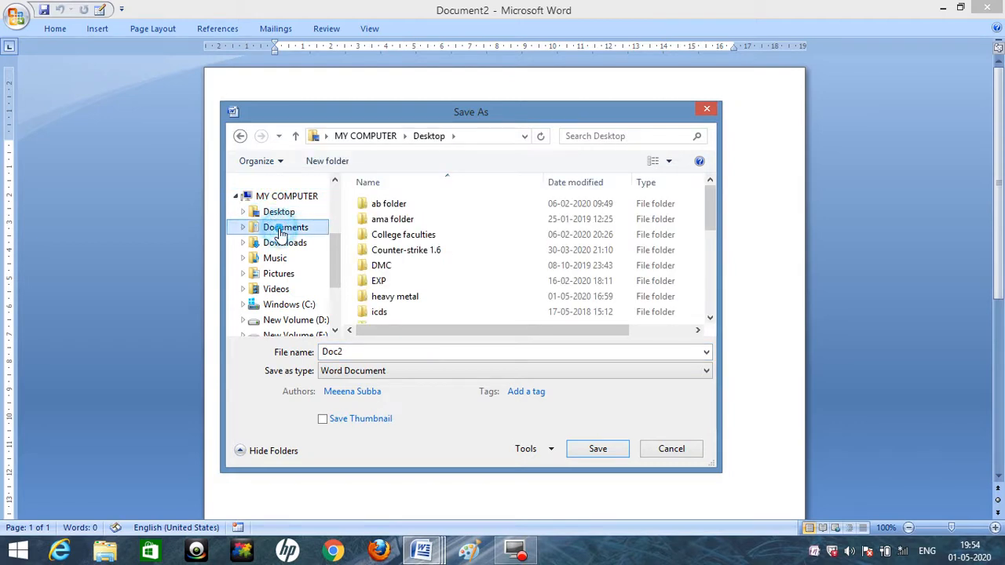
{"action": "left_click", "coordinate": [280, 215]}
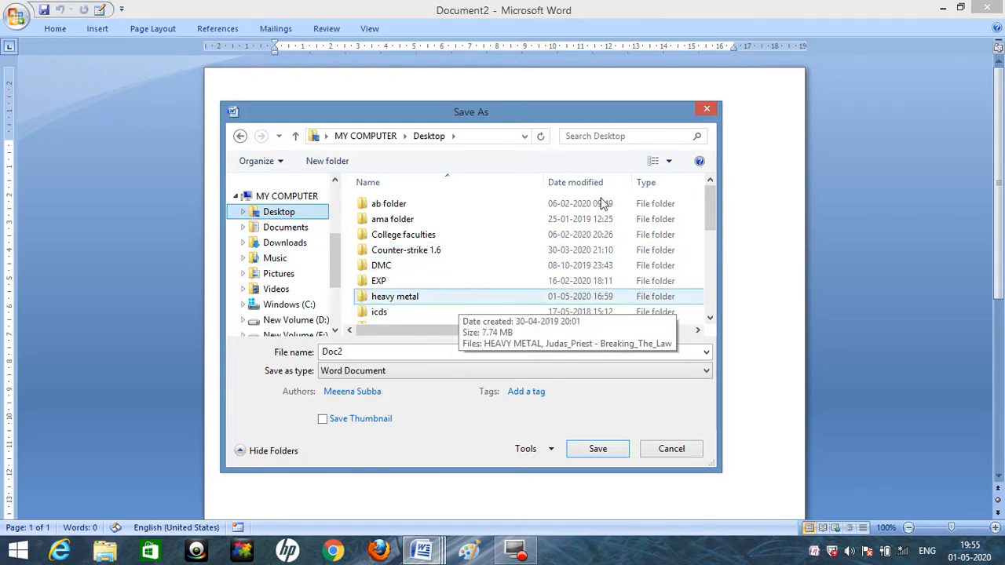
{"action": "mouse_move", "coordinate": [712, 200]}
{"action": "left_mouse_down"}
{"action": "mouse_move", "coordinate": [712, 257]}
{"action": "mouse_move", "coordinate": [709, 206]}
{"action": "left_mouse_up"}
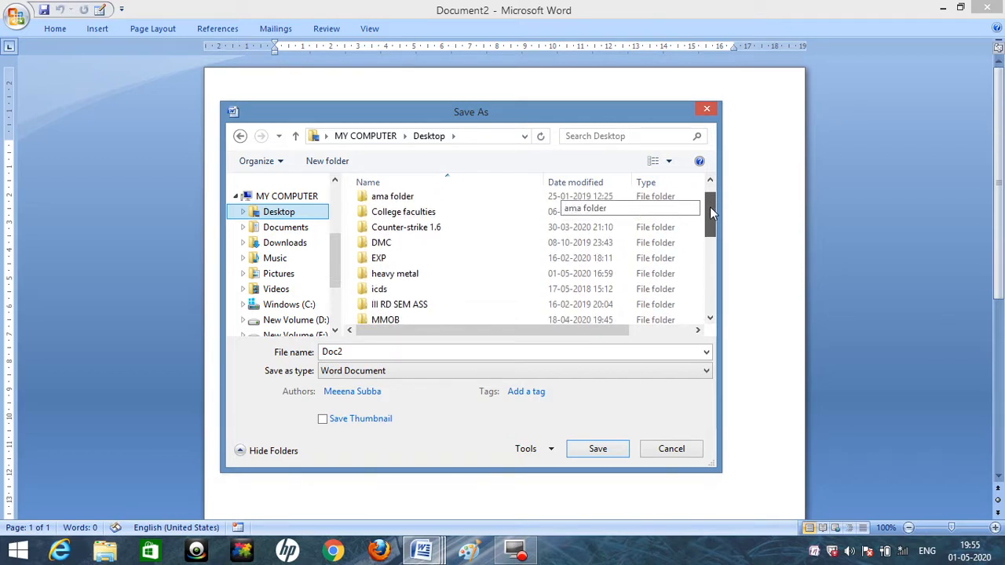
{"action": "double_click", "coordinate": [411, 258]}
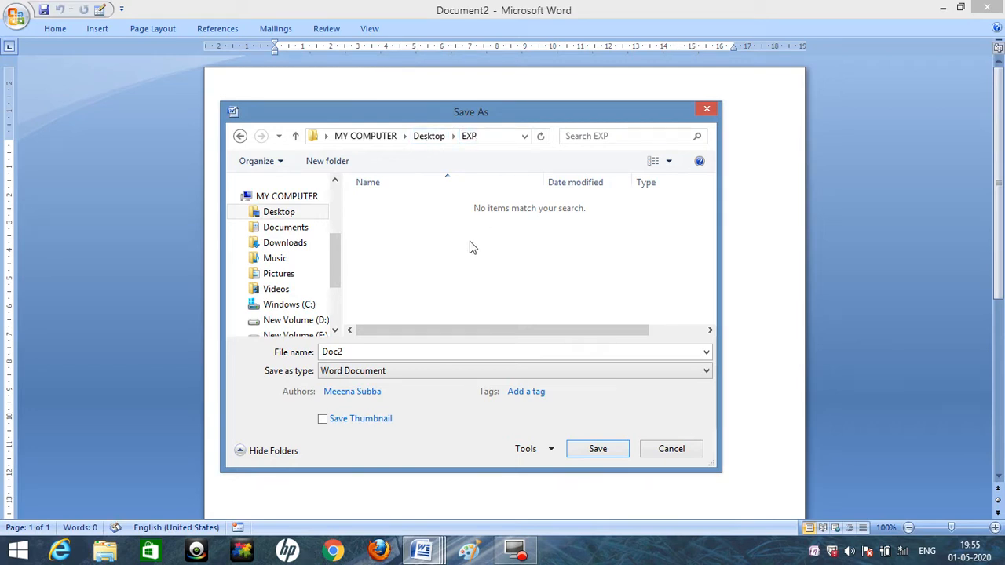
Name the file "practice word", keep Word Document as the file type, and save it
{"action": "double_click", "coordinate": [349, 351]}
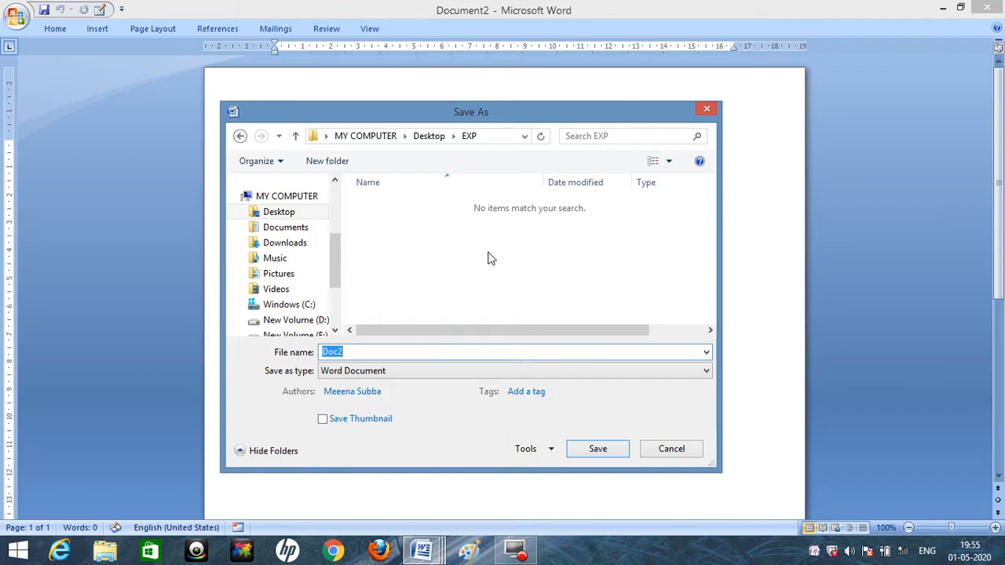
{"action": "type", "text": "practice word"}
{"action": "left_click", "coordinate": [351, 377]}
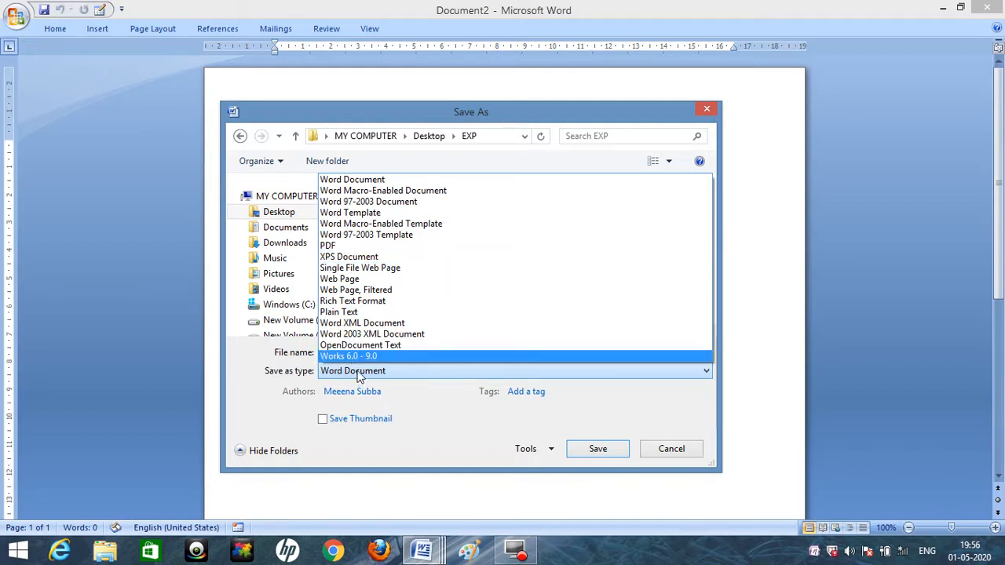
{"action": "left_click", "coordinate": [381, 179]}
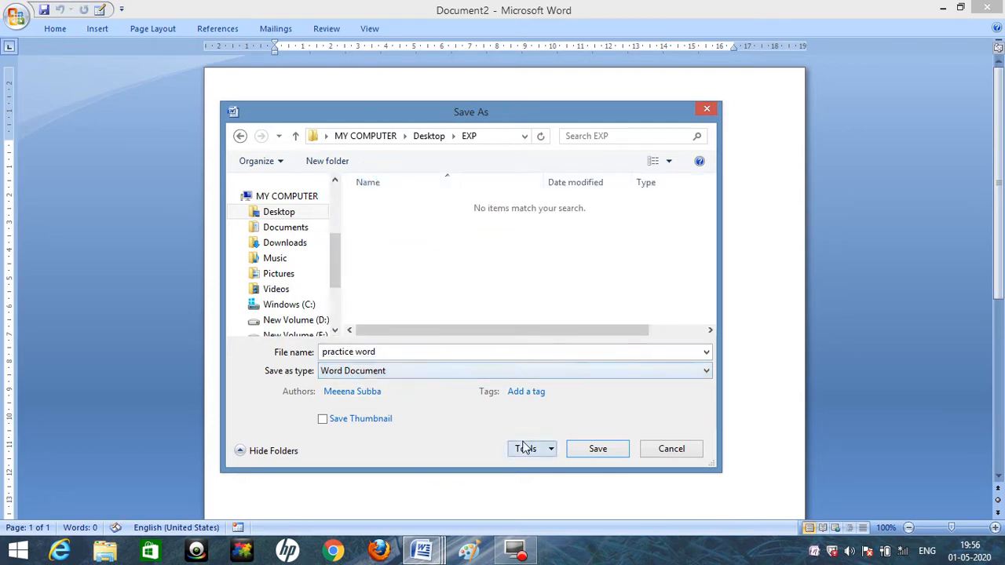
{"action": "left_click", "coordinate": [597, 450]}
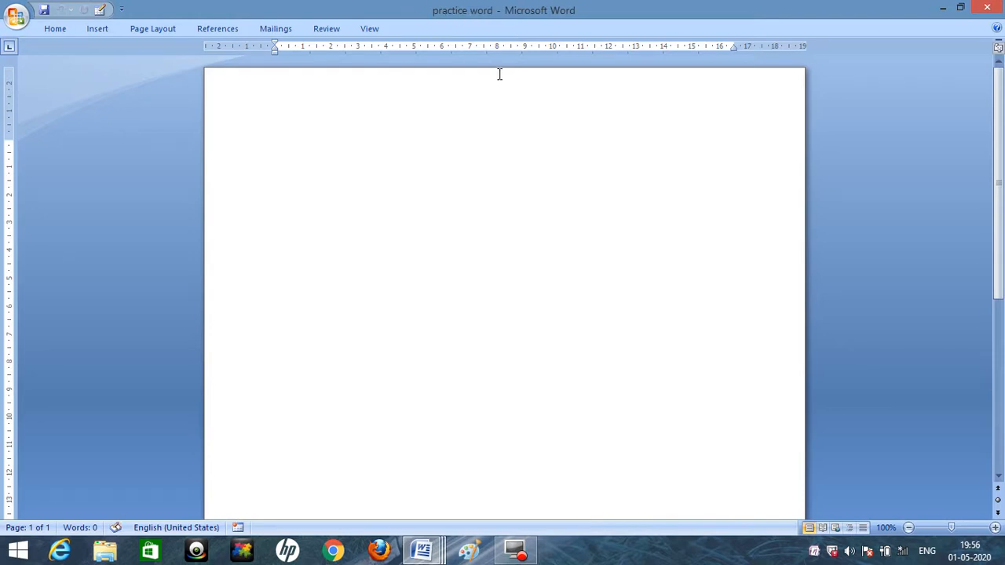
{"action": "left_click", "coordinate": [16, 17]}
{"action": "left_click", "coordinate": [61, 142]}
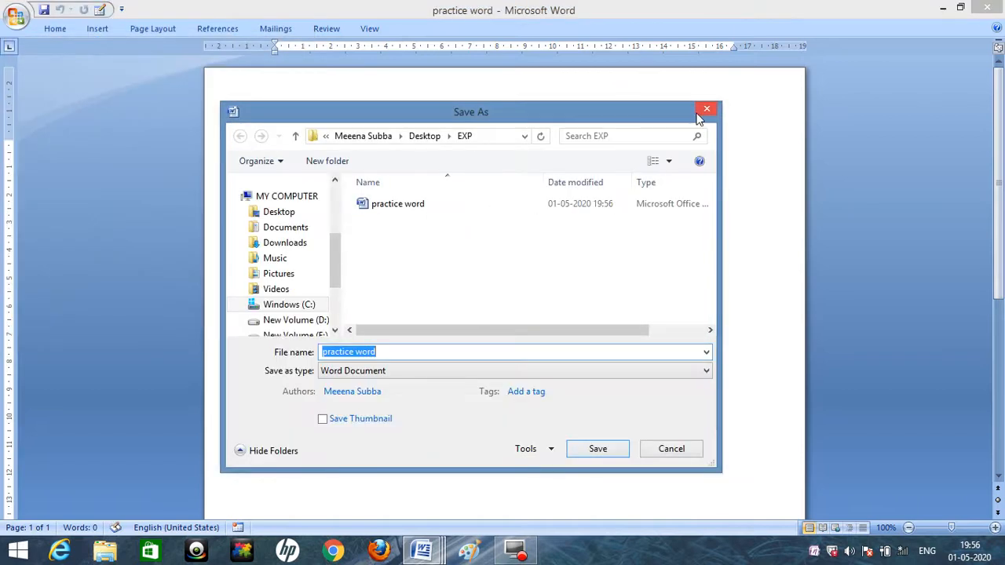
{"action": "left_click", "coordinate": [705, 110]}
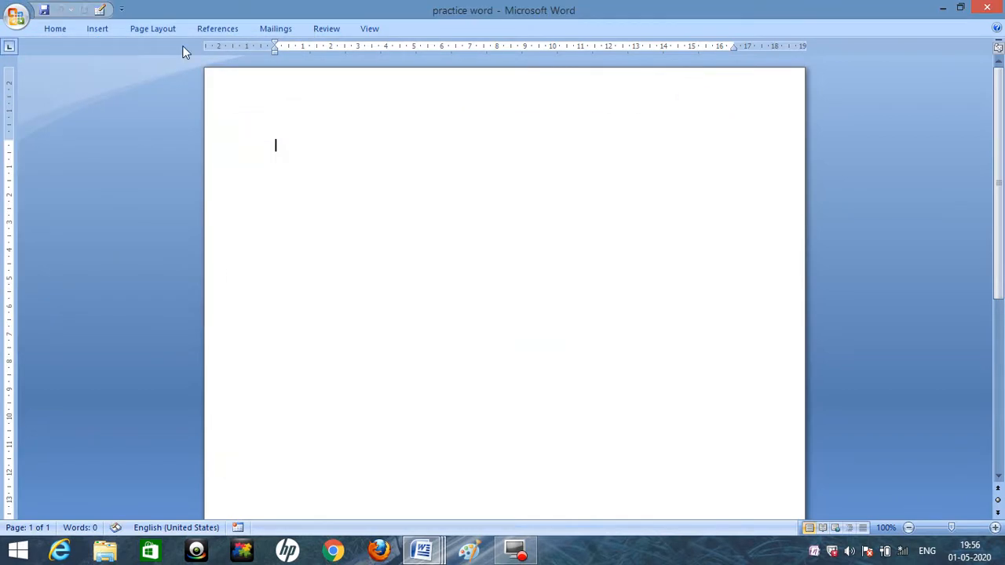
{"action": "left_click", "coordinate": [14, 28]}
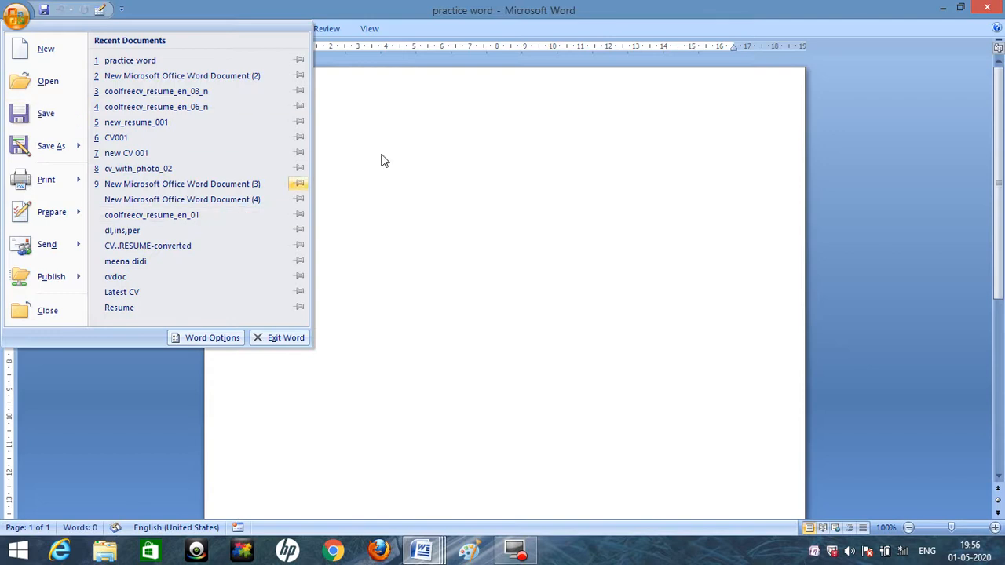
{"action": "left_click", "coordinate": [493, 152]}
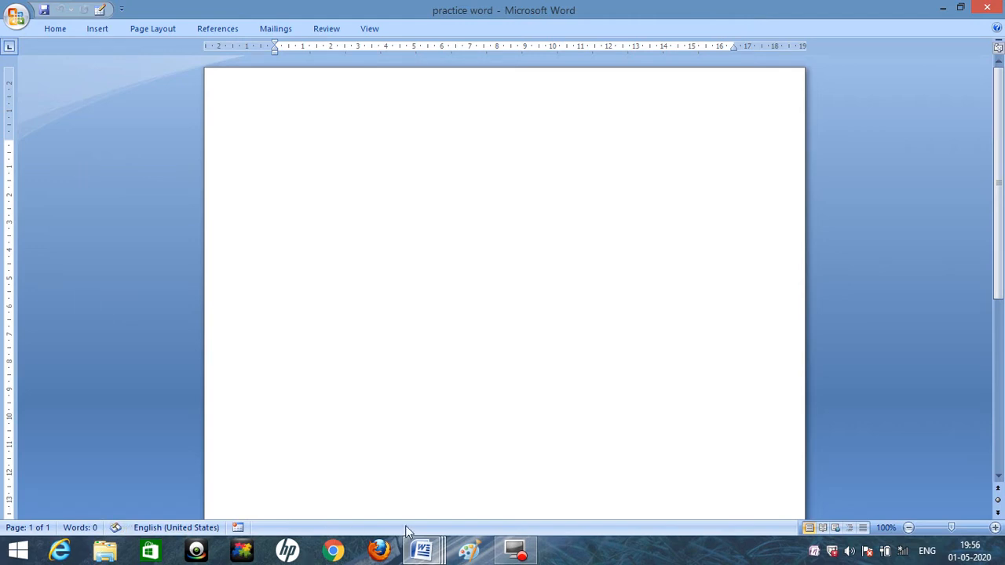
Close the blank Document1 and switch to the open New Microsoft Office Word Document (2)
{"action": "mouse_move", "coordinate": [423, 554]}
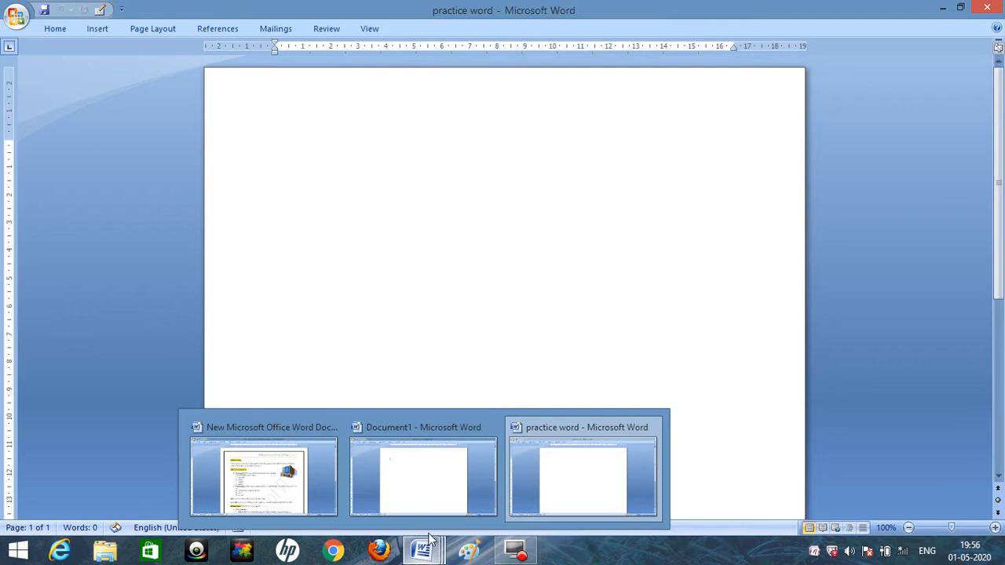
{"action": "left_click", "coordinate": [492, 427]}
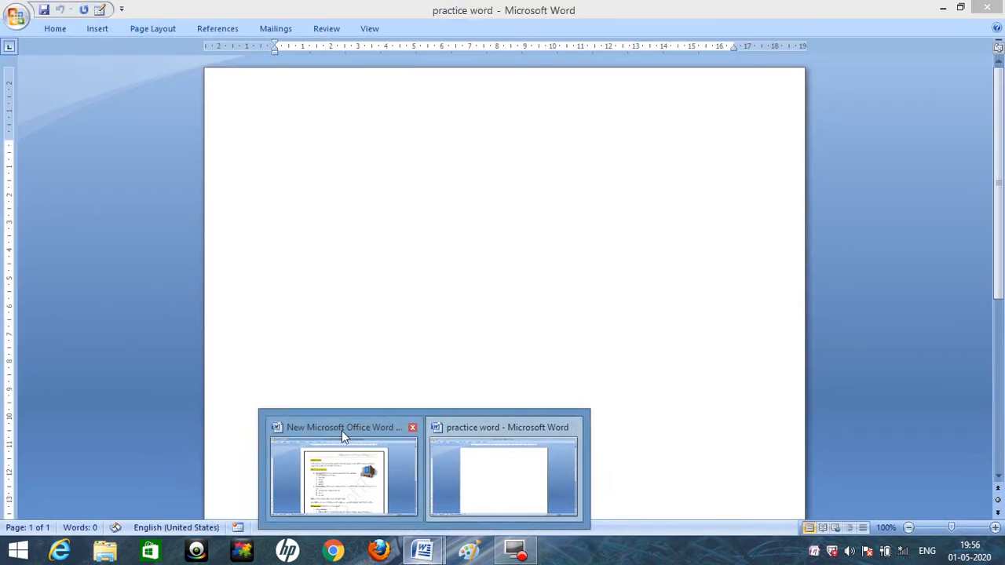
{"action": "left_click", "coordinate": [358, 463]}
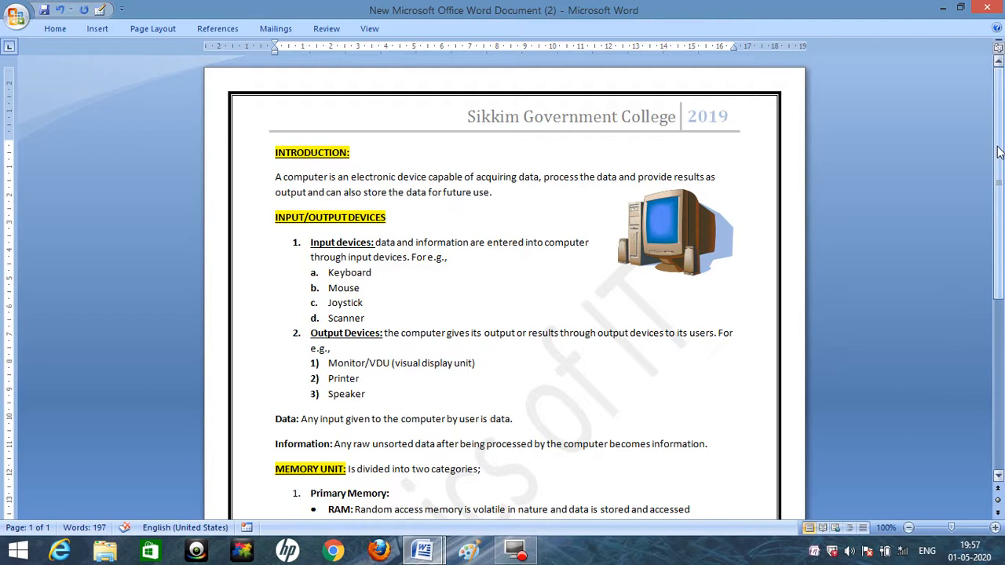
Look over the page layout of the sample computer notes, and return to the practice word document
{"action": "mouse_move", "coordinate": [998, 151]}
{"action": "left_mouse_down"}
{"action": "mouse_move", "coordinate": [1003, 315]}
{"action": "mouse_move", "coordinate": [1002, 148]}
{"action": "left_mouse_up"}
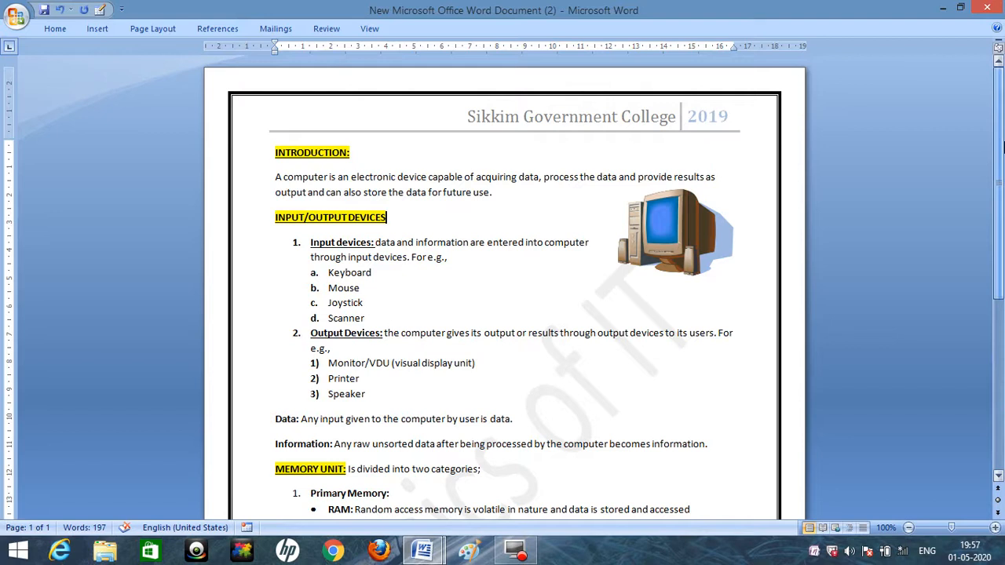
{"action": "left_click", "coordinate": [437, 553]}
{"action": "left_click", "coordinate": [497, 471]}
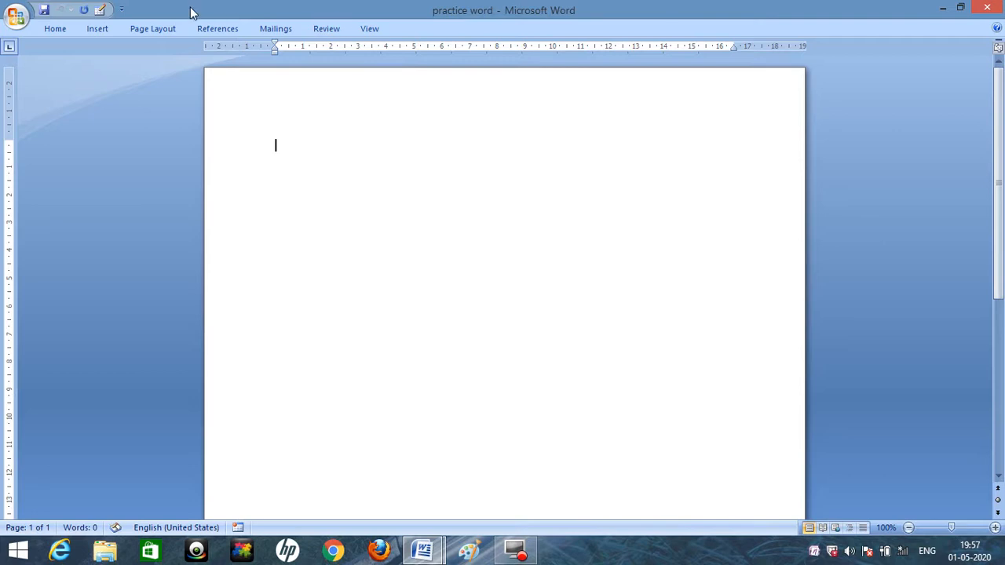
Apply a 3 pt box page border with a thick-thin double line style to the whole document
{"action": "double_click", "coordinate": [113, 28]}
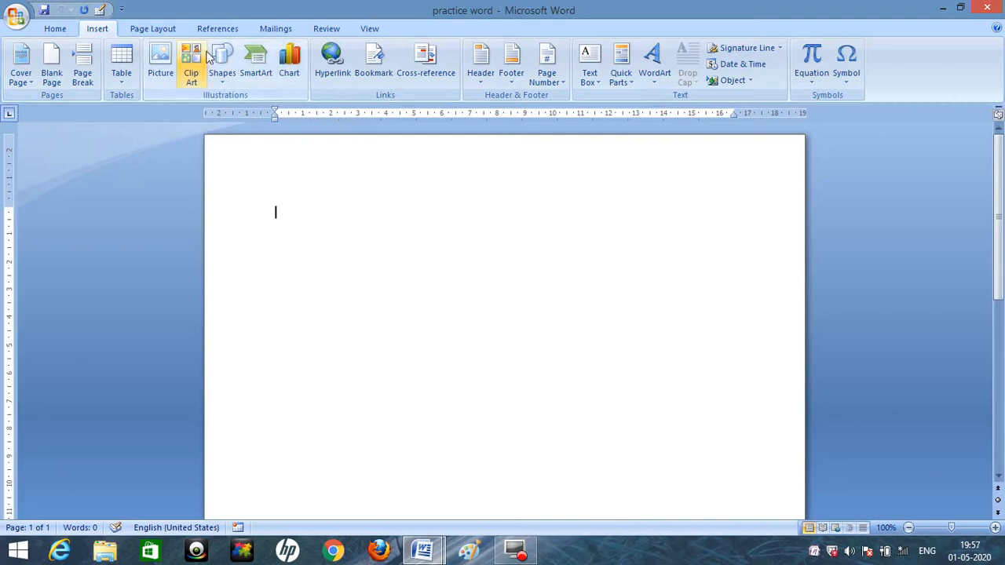
{"action": "left_click", "coordinate": [162, 27]}
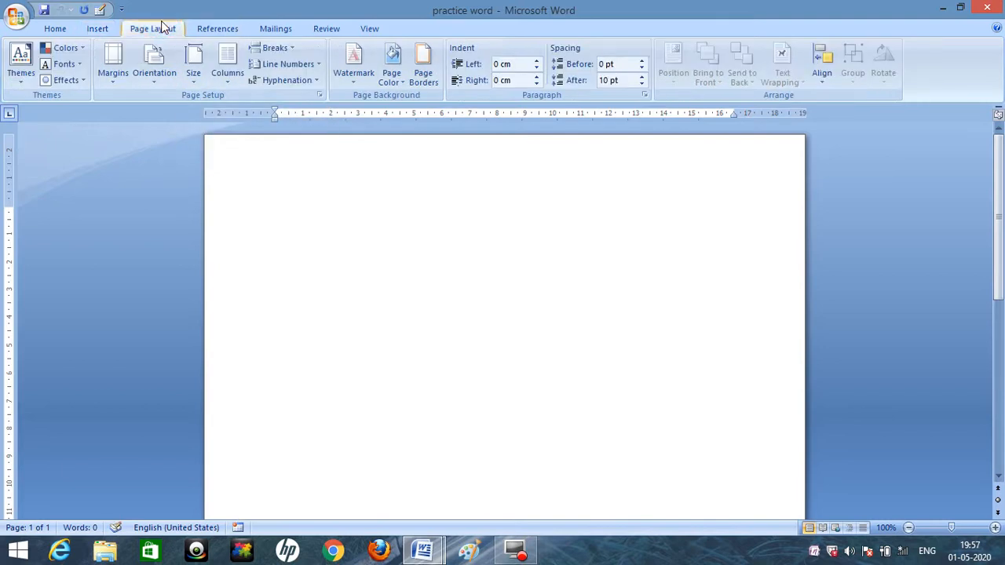
{"action": "left_click", "coordinate": [401, 82]}
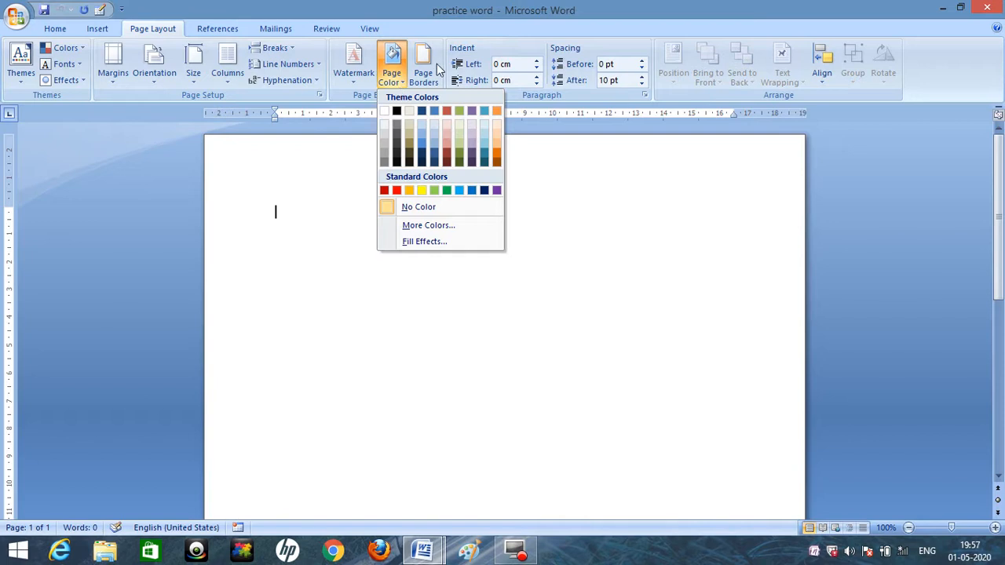
{"action": "left_click", "coordinate": [424, 66]}
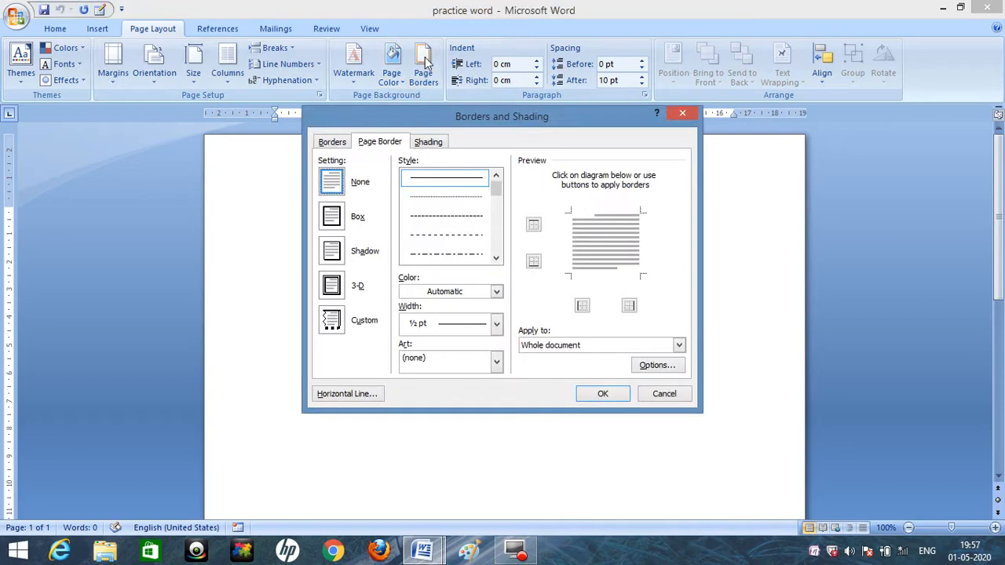
{"action": "left_click_drag", "start_coordinate": [497, 190], "coordinate": [497, 208]}
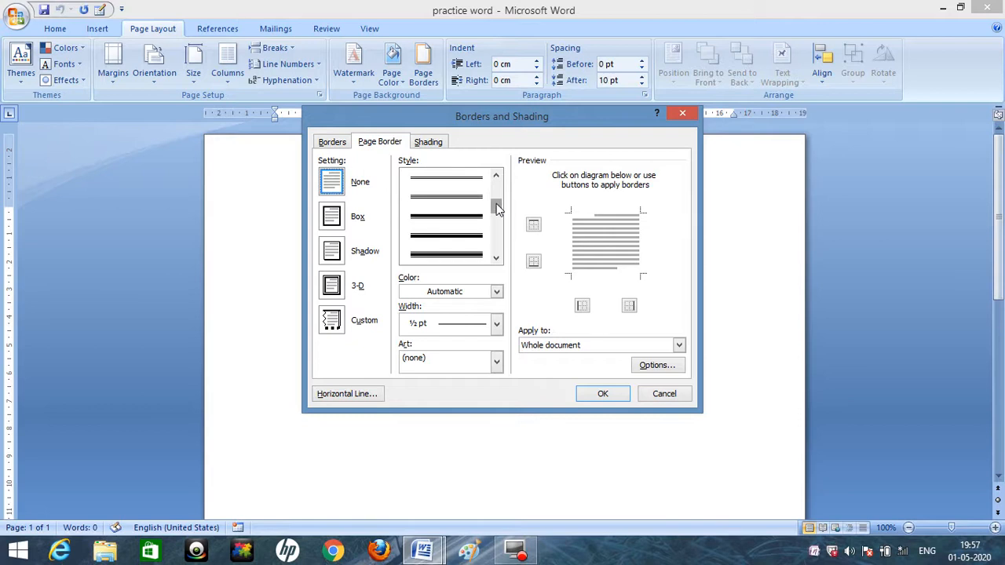
{"action": "left_click", "coordinate": [468, 220]}
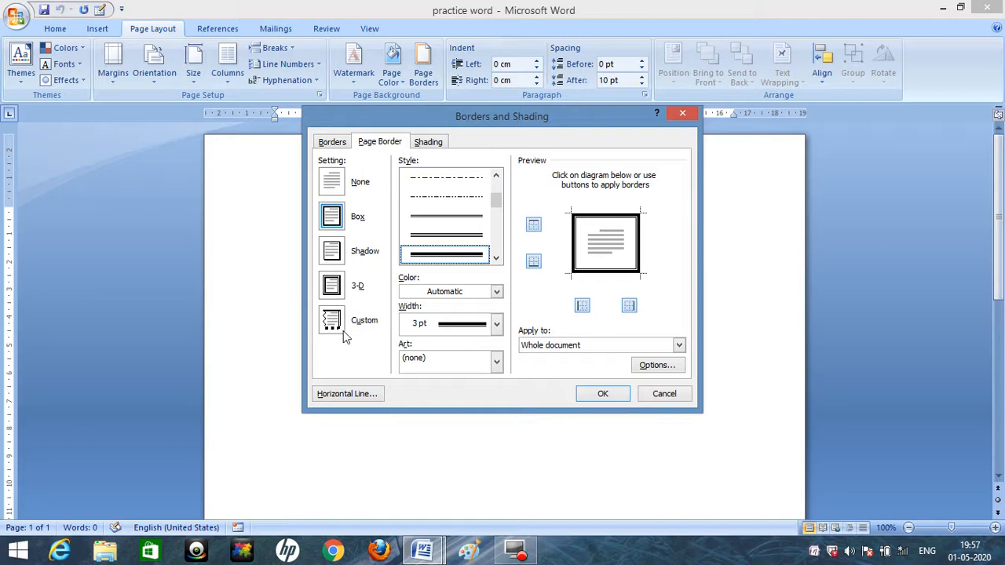
{"action": "left_click", "coordinate": [497, 328]}
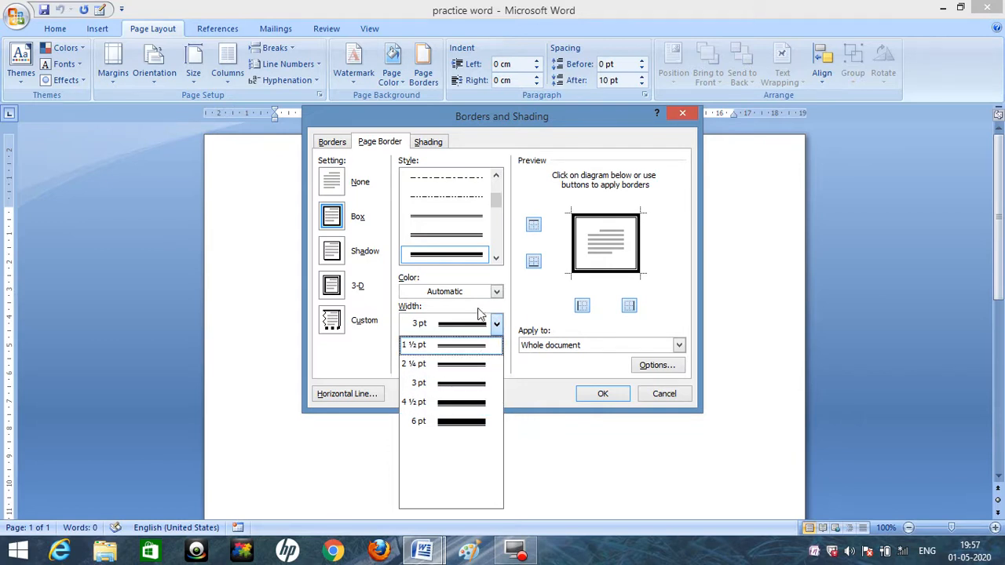
{"action": "left_click", "coordinate": [477, 386]}
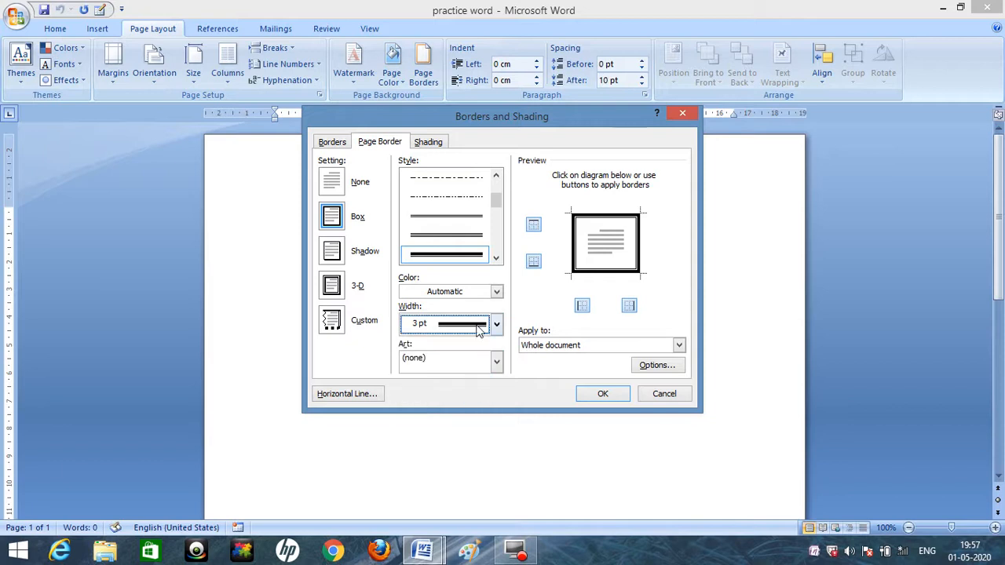
{"action": "left_click", "coordinate": [604, 393]}
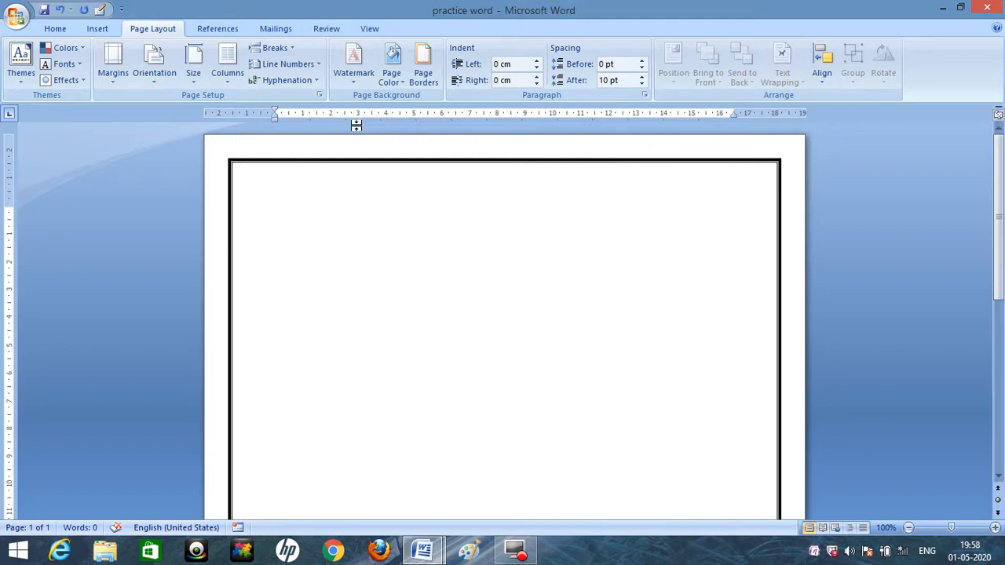
Insert the built-in Annual header with document title and year placeholders
{"action": "left_click", "coordinate": [97, 29]}
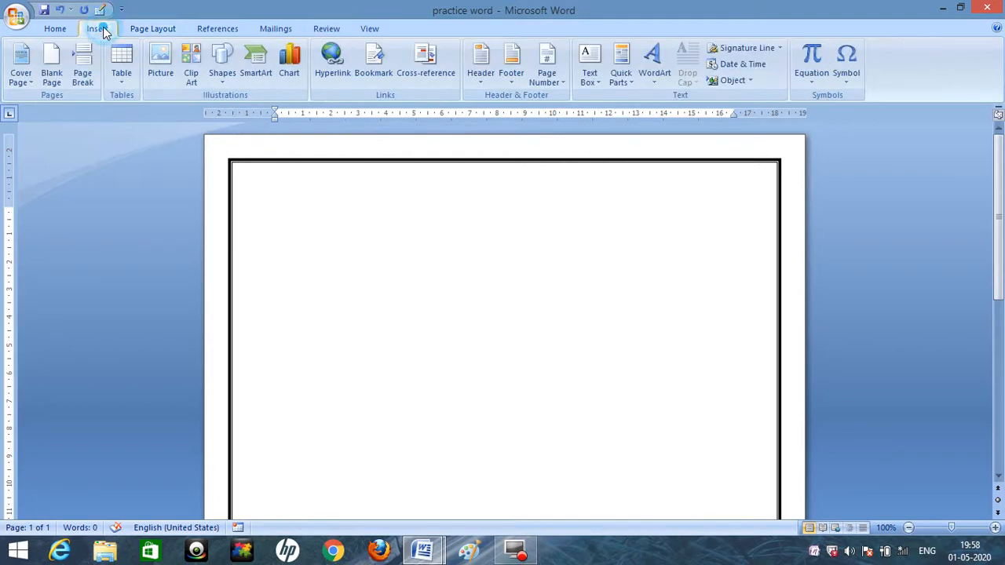
{"action": "left_click", "coordinate": [482, 82]}
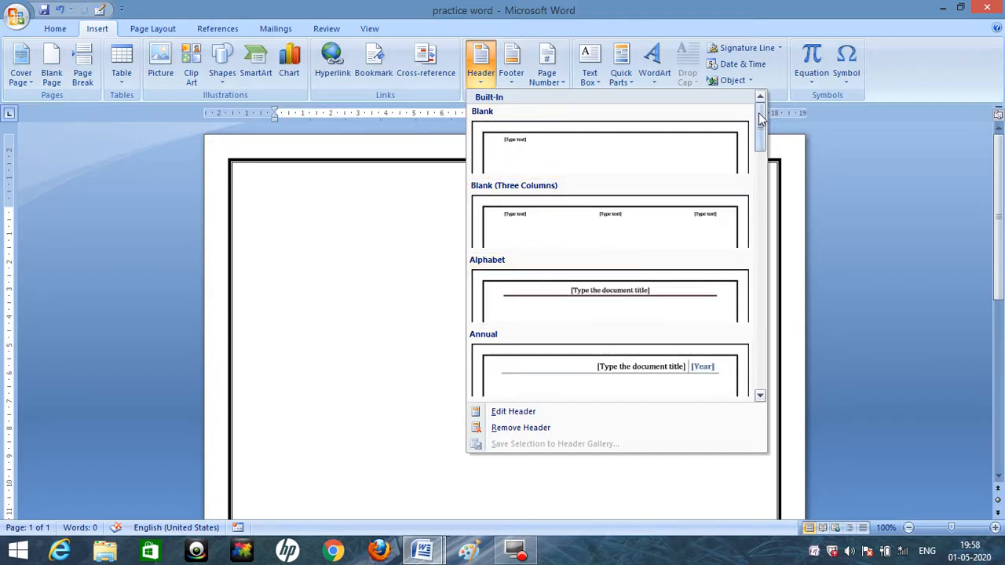
{"action": "scroll", "coordinate": [760, 118], "scroll_direction": "down", "scroll_amount": 5}
{"action": "scroll", "coordinate": [760, 134], "scroll_direction": "up", "scroll_amount": 5}
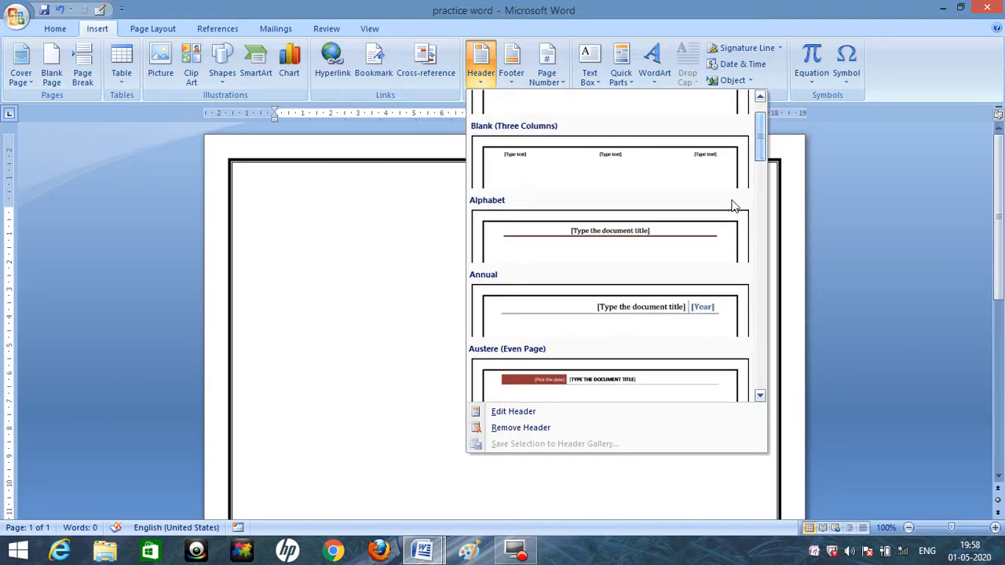
{"action": "left_click", "coordinate": [684, 312]}
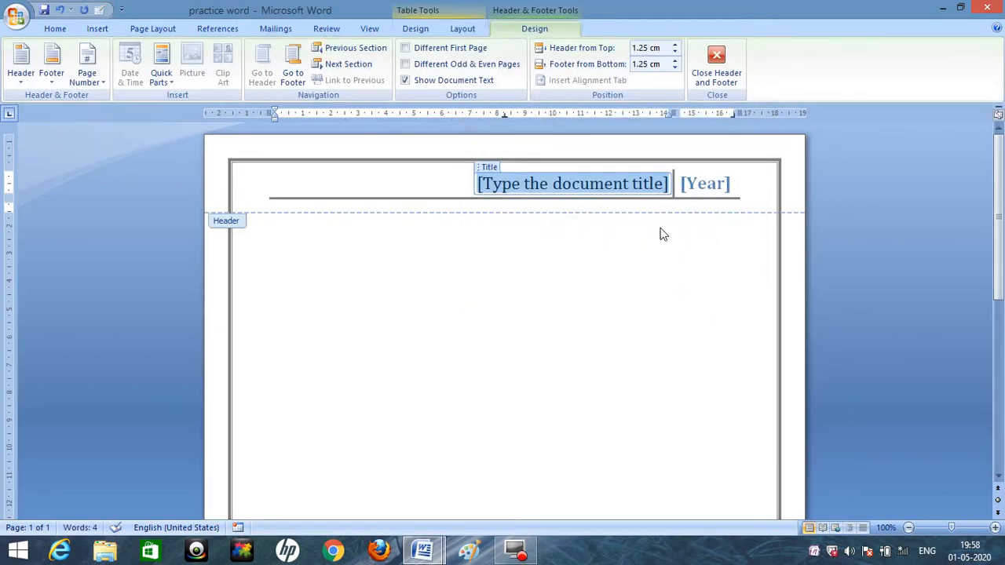
Fill in the header title as "Sikkim Government College" and the year as 2020, and return to the page body
{"action": "type", "text": "Sikkim"}
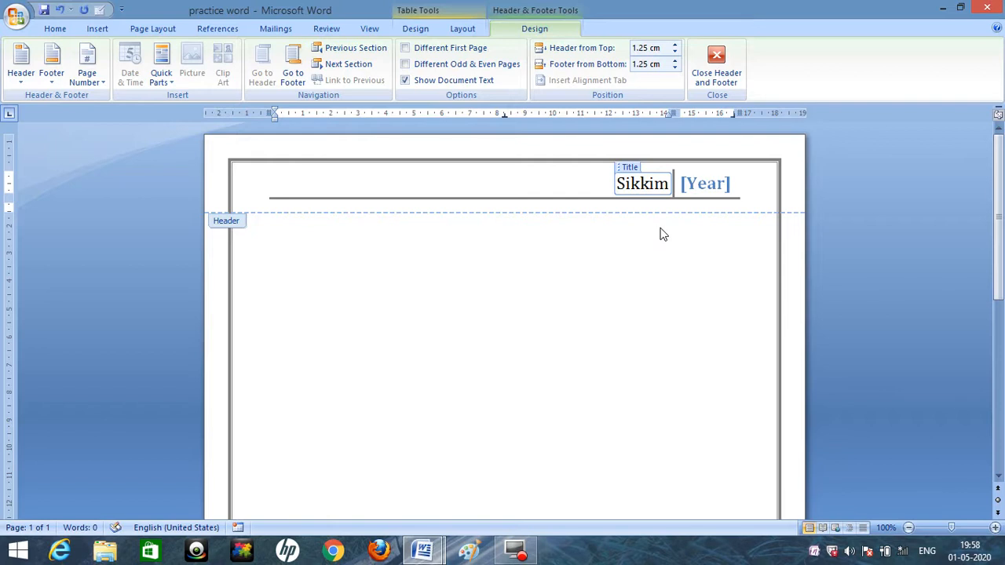
{"action": "type", "text": " Gove"}
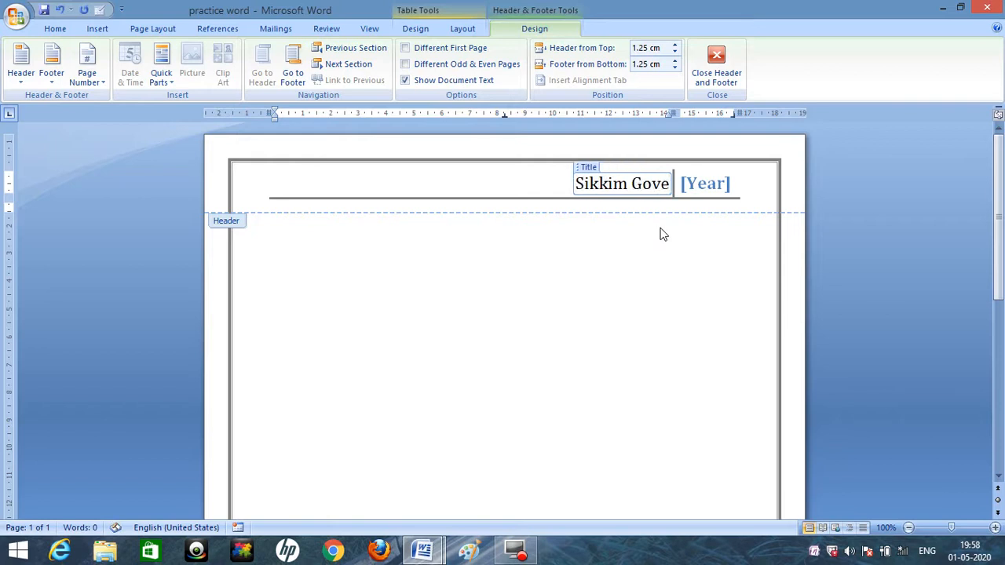
{"action": "type", "text": "rnment"}
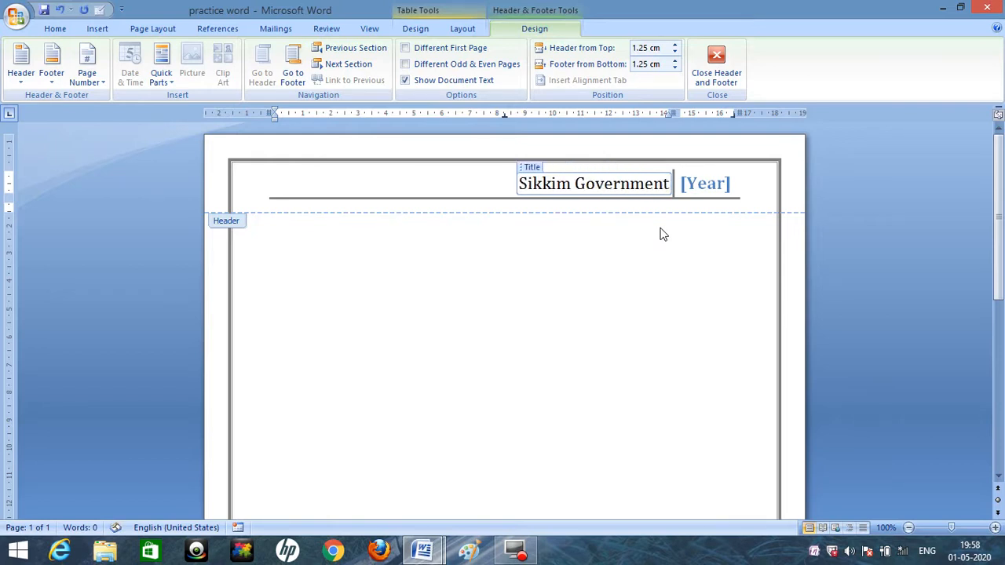
{"action": "type", "text": " College"}
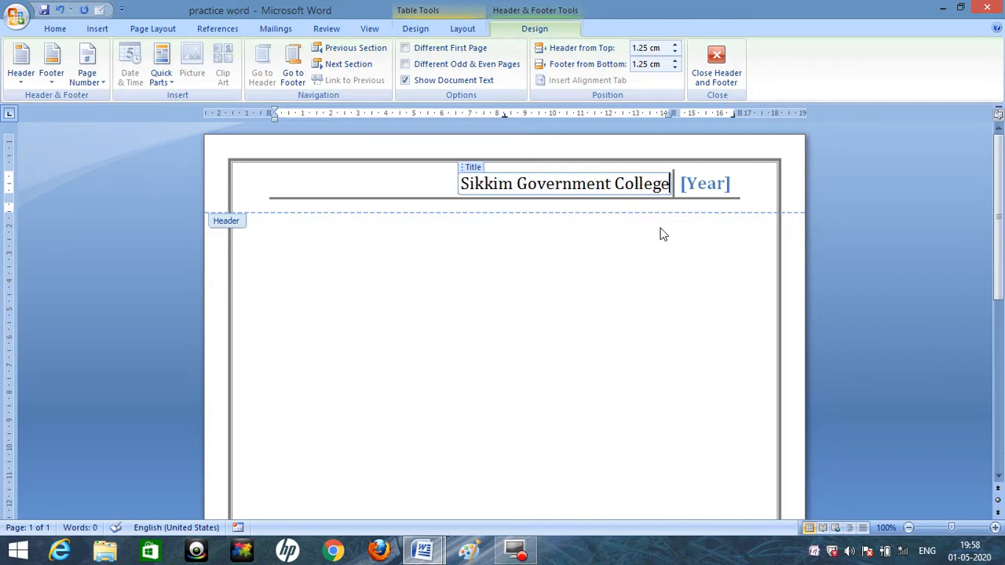
{"action": "key", "text": "Tab"}
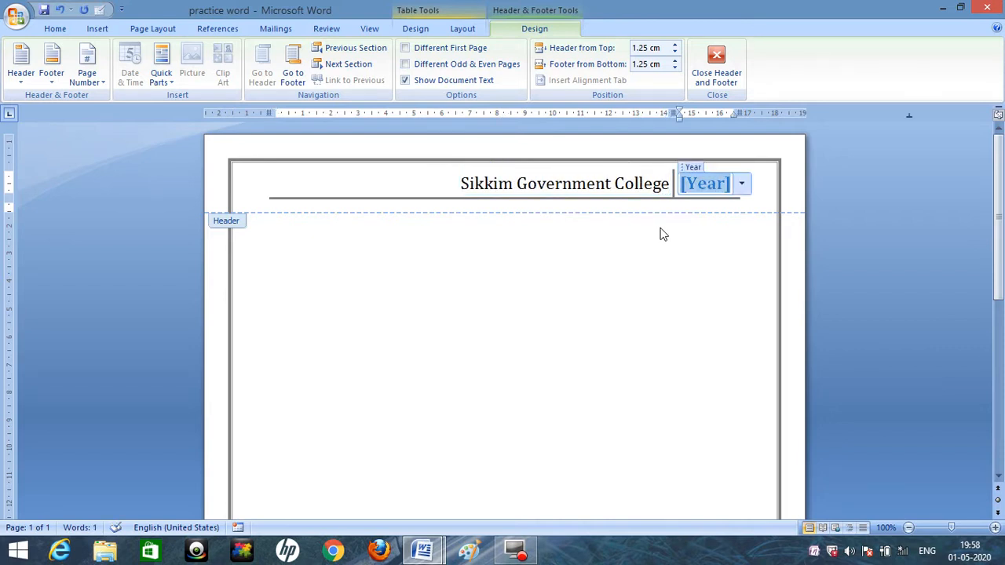
{"action": "type", "text": "2020"}
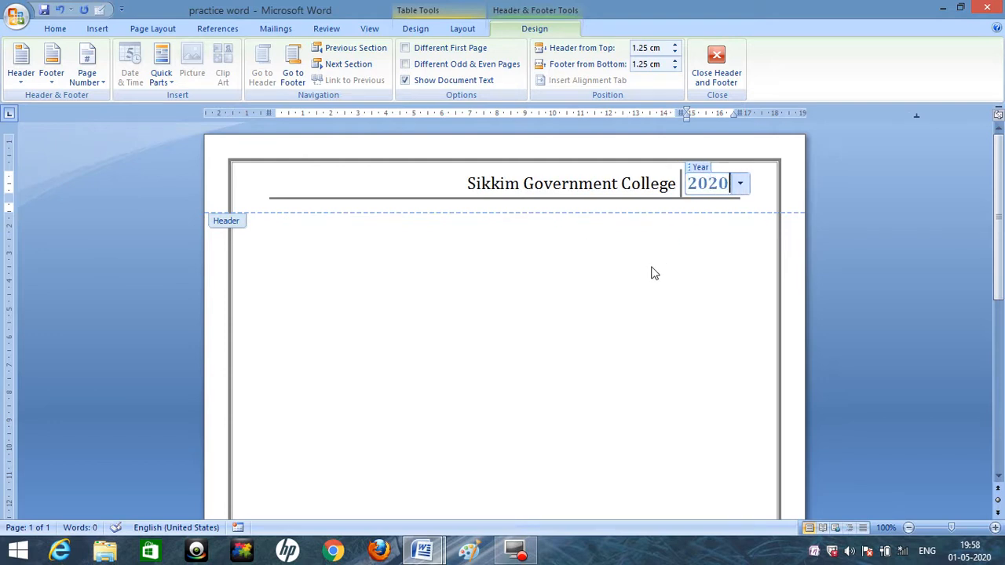
{"action": "double_click", "coordinate": [277, 240]}
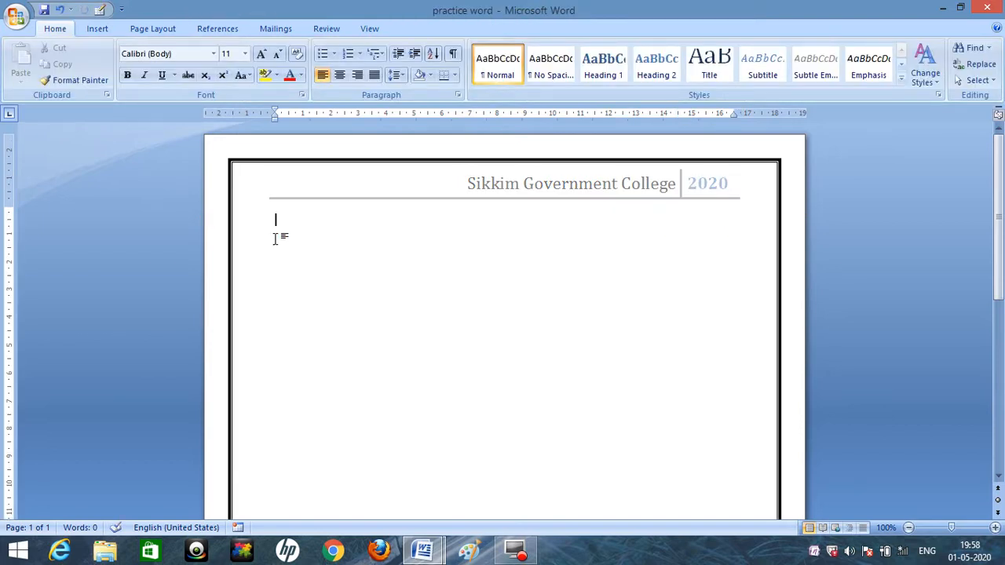
Add an Accent Bar 1 page number at the bottom of the page, and return to the page body
{"action": "left_click_drag", "start_coordinate": [1001, 158], "coordinate": [999, 129]}
{"action": "left_click", "coordinate": [97, 29]}
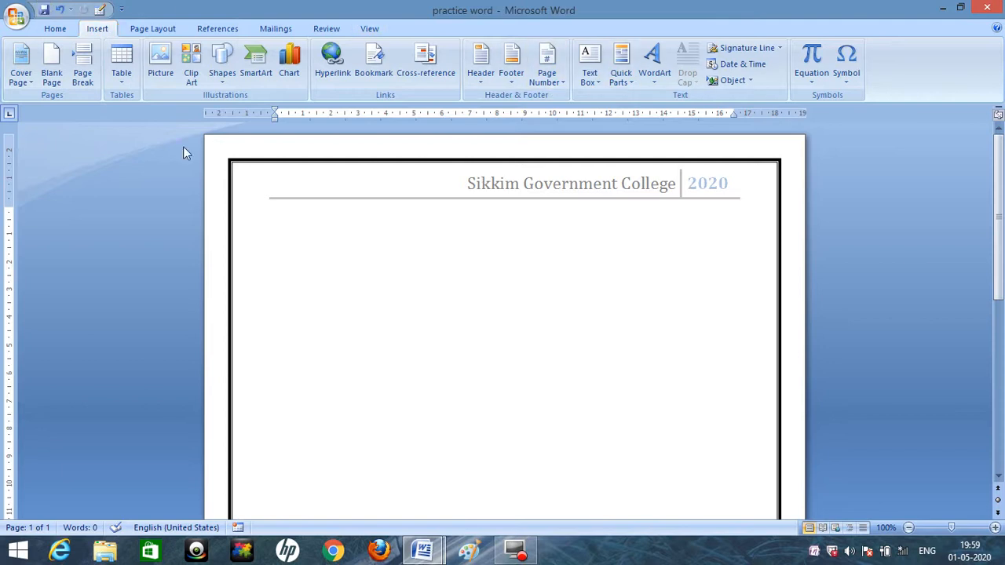
{"action": "left_click", "coordinate": [552, 82]}
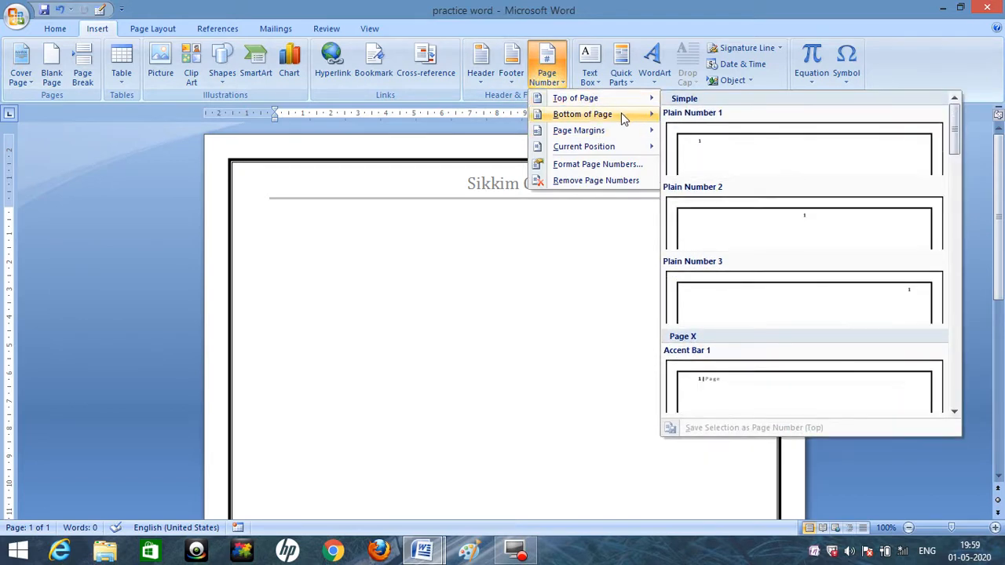
{"action": "mouse_move", "coordinate": [643, 123]}
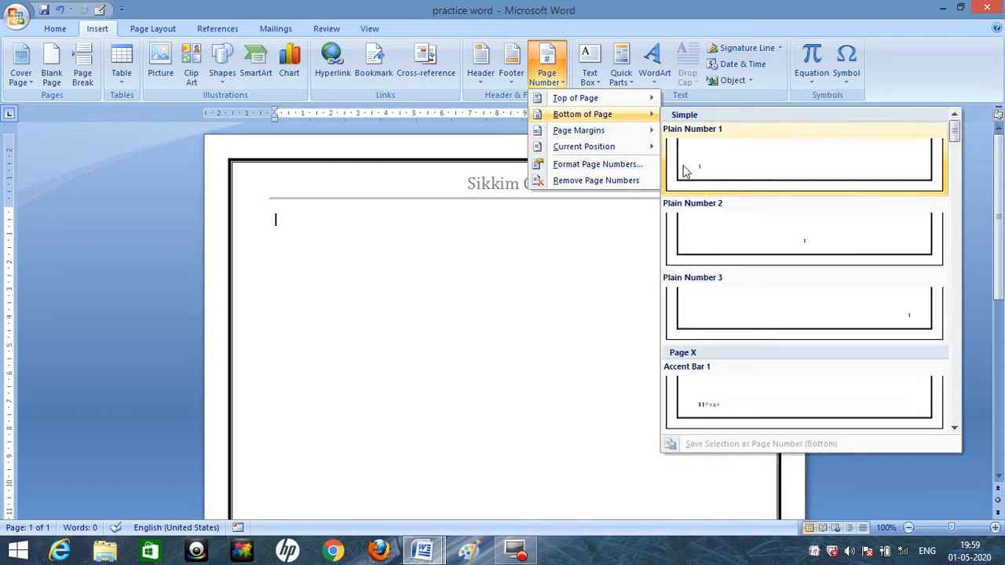
{"action": "left_click", "coordinate": [714, 413]}
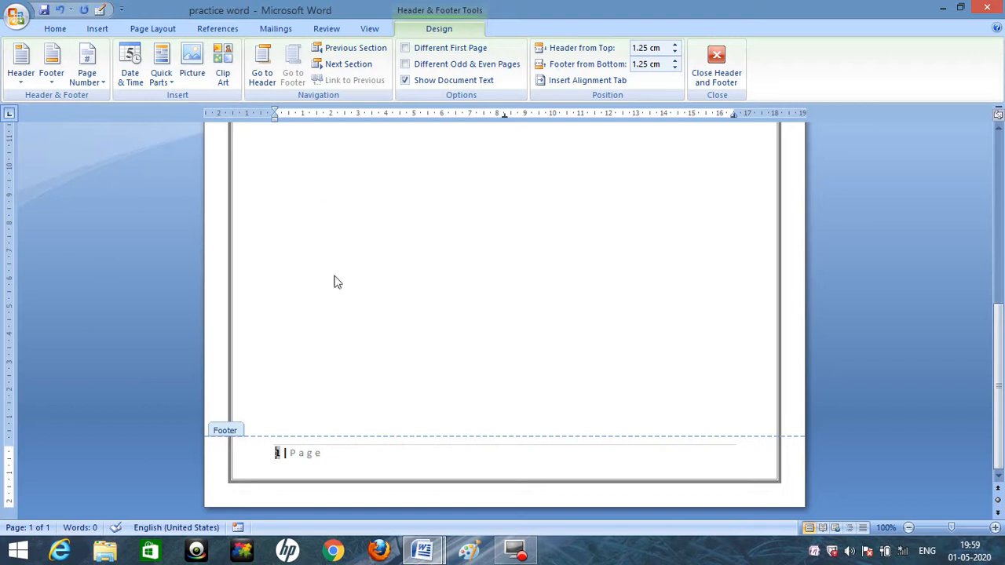
{"action": "double_click", "coordinate": [299, 366]}
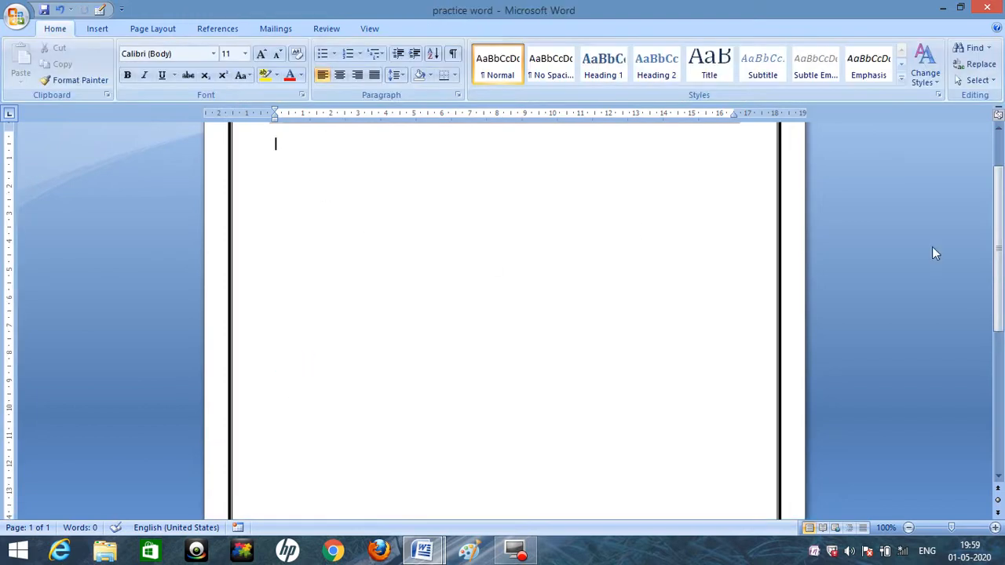
Examine the watermark and body layout in the sample computer notes document, and return to the practice word document
{"action": "mouse_move", "coordinate": [999, 228]}
{"action": "left_mouse_down"}
{"action": "mouse_move", "coordinate": [1003, 360]}
{"action": "mouse_move", "coordinate": [1001, 205]}
{"action": "mouse_move", "coordinate": [1002, 367]}
{"action": "mouse_move", "coordinate": [1001, 218]}
{"action": "left_mouse_up"}
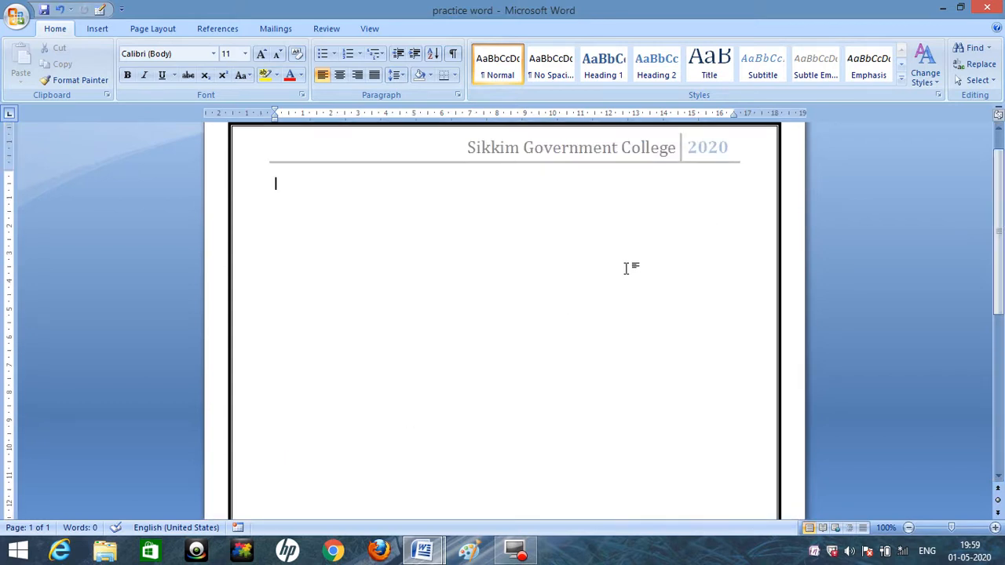
{"action": "mouse_move", "coordinate": [422, 552]}
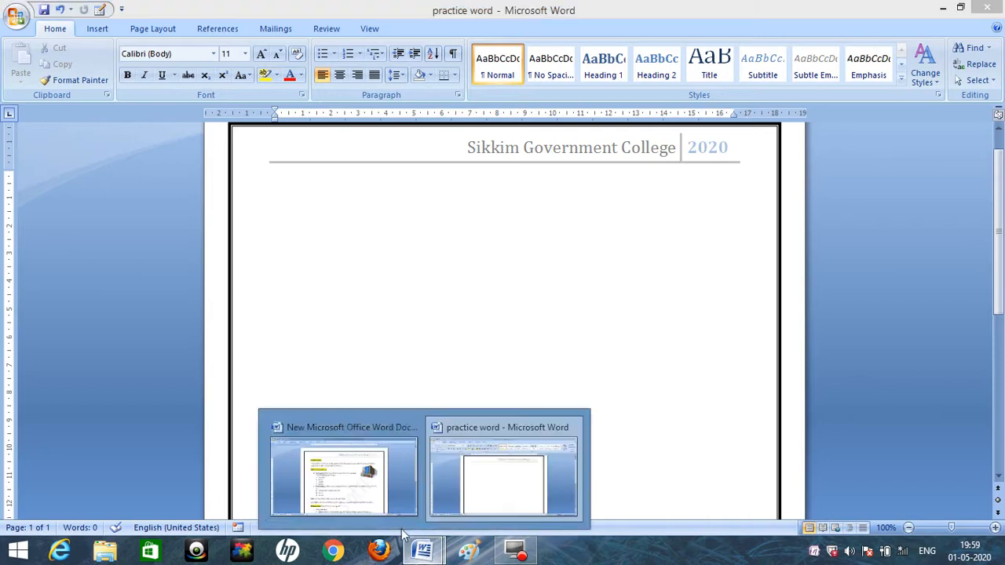
{"action": "left_click", "coordinate": [365, 473]}
{"action": "left_click_drag", "start_coordinate": [1000, 164], "coordinate": [1000, 237]}
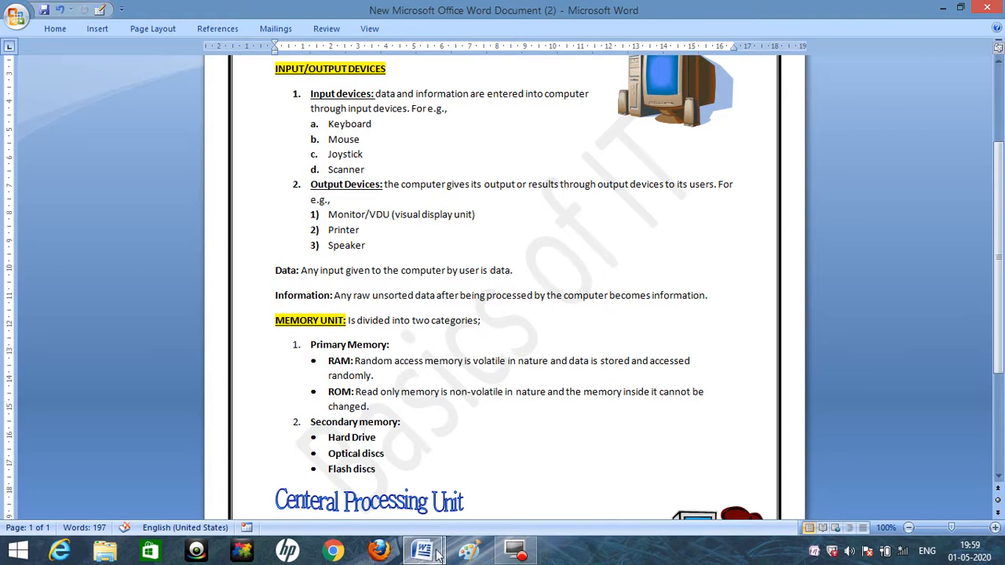
{"action": "mouse_move", "coordinate": [434, 552]}
{"action": "left_click", "coordinate": [488, 481]}
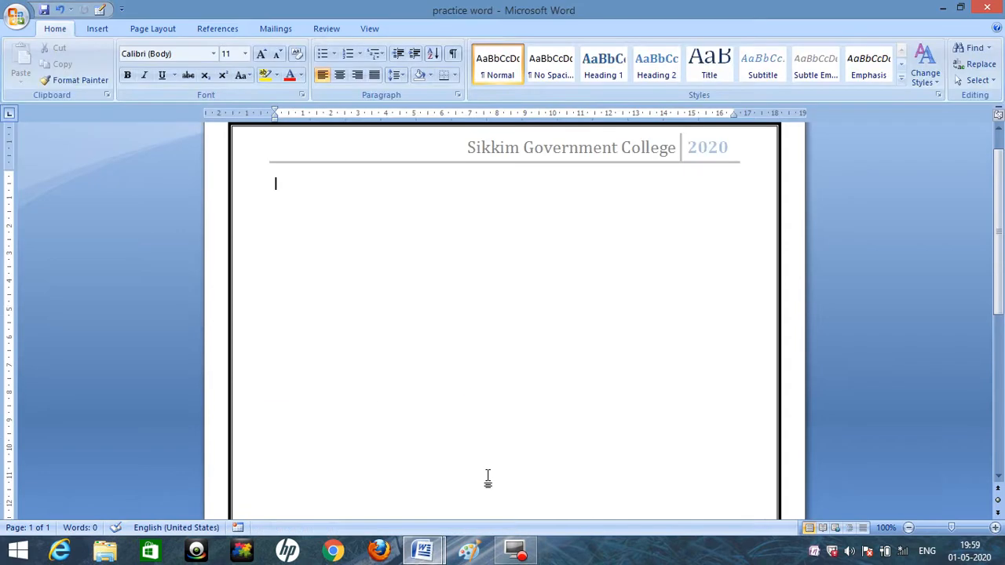
Apply a custom diagonal text watermark reading "Basics of IT" to the page
{"action": "left_click", "coordinate": [100, 30]}
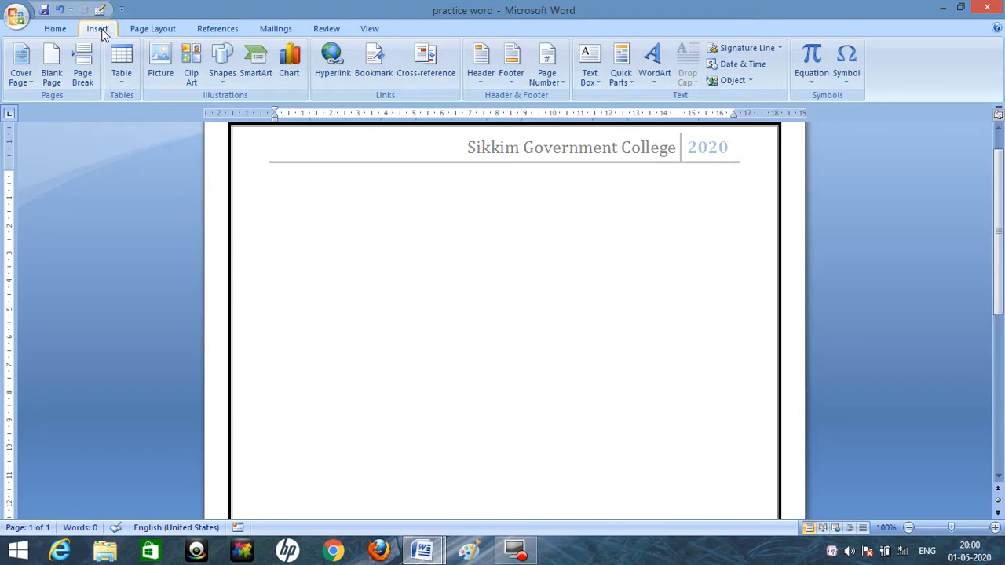
{"action": "left_click", "coordinate": [159, 29]}
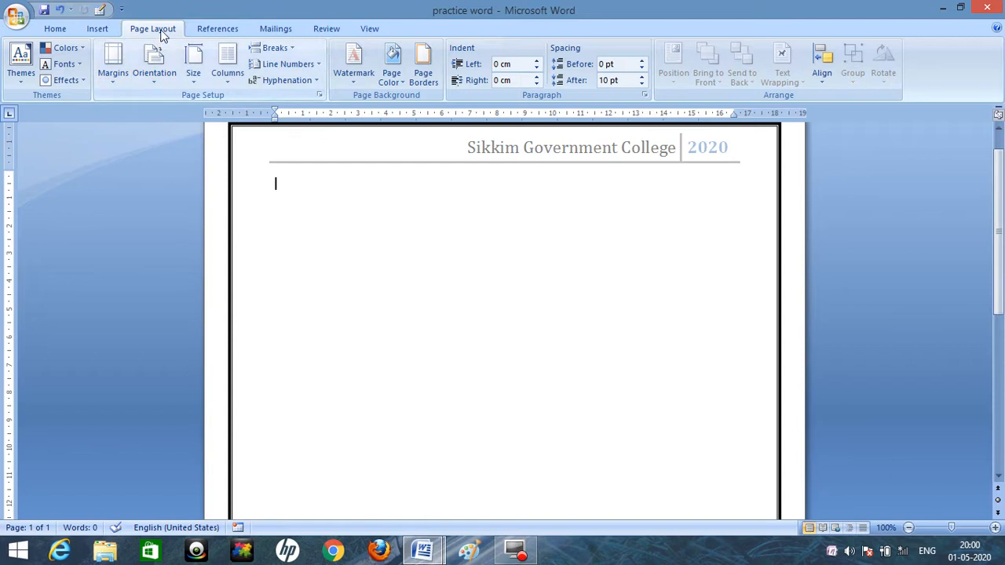
{"action": "left_click", "coordinate": [358, 81]}
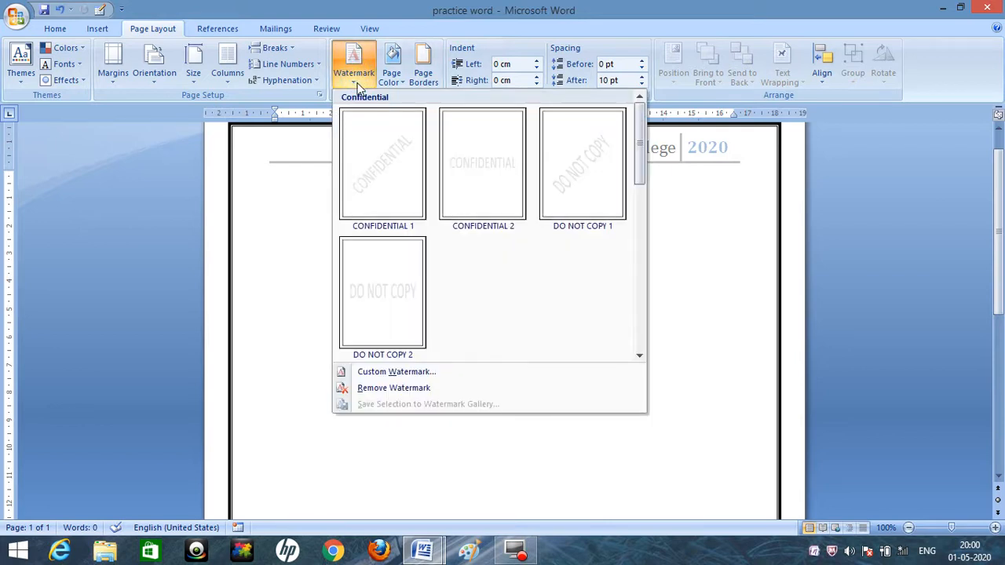
{"action": "left_click", "coordinate": [394, 374]}
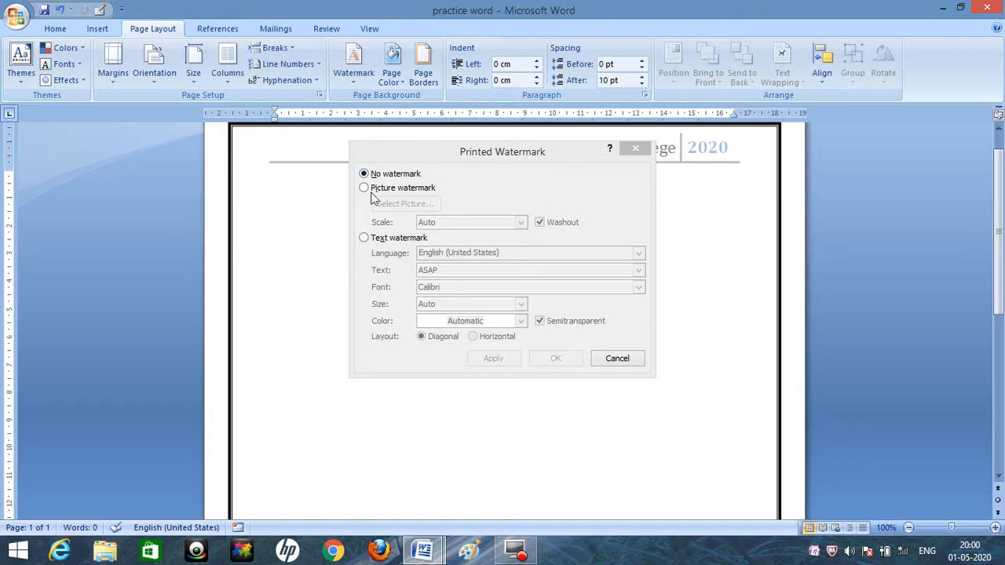
{"action": "left_click", "coordinate": [364, 242]}
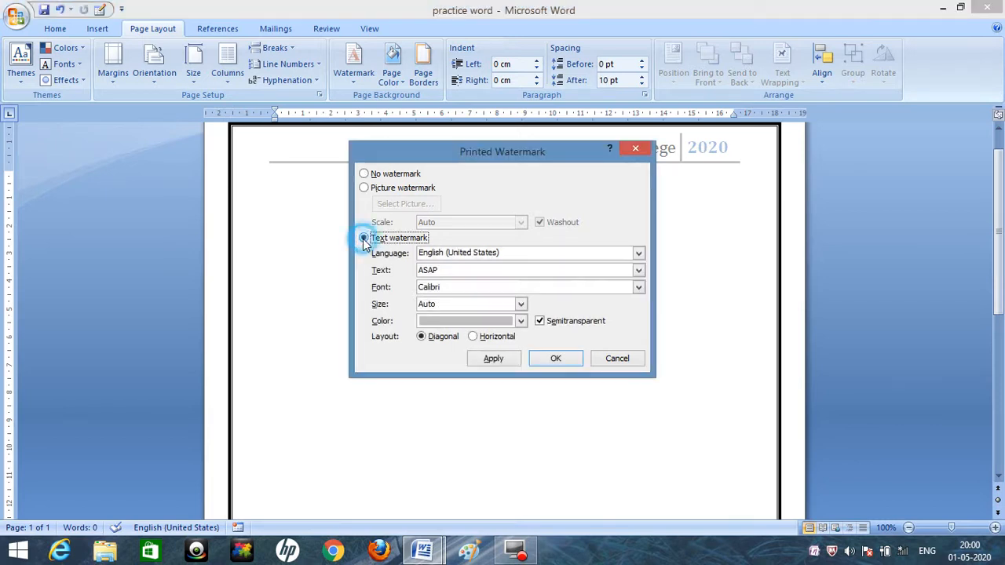
{"action": "left_click", "coordinate": [440, 270]}
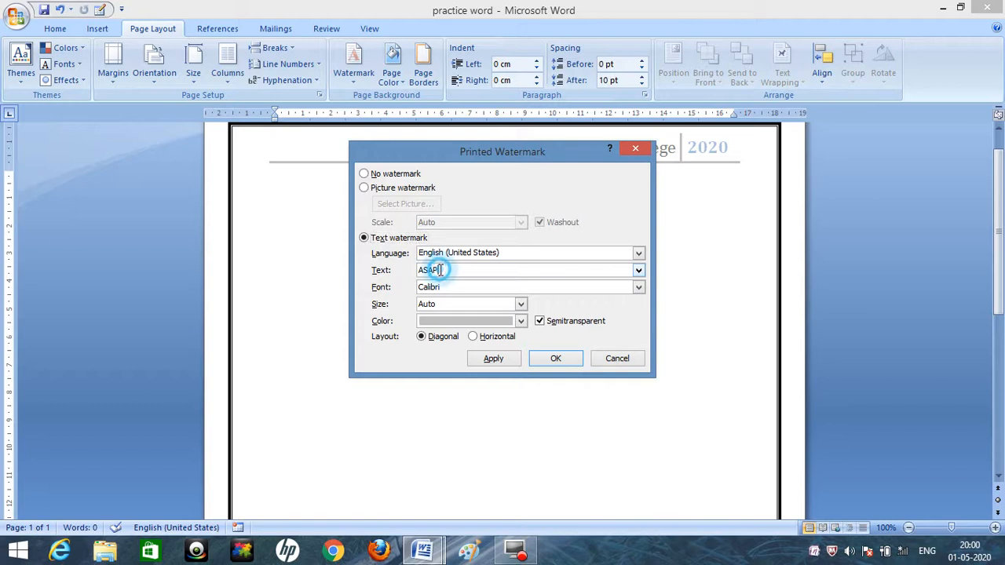
{"action": "left_click_drag", "start_coordinate": [440, 270], "coordinate": [420, 269]}
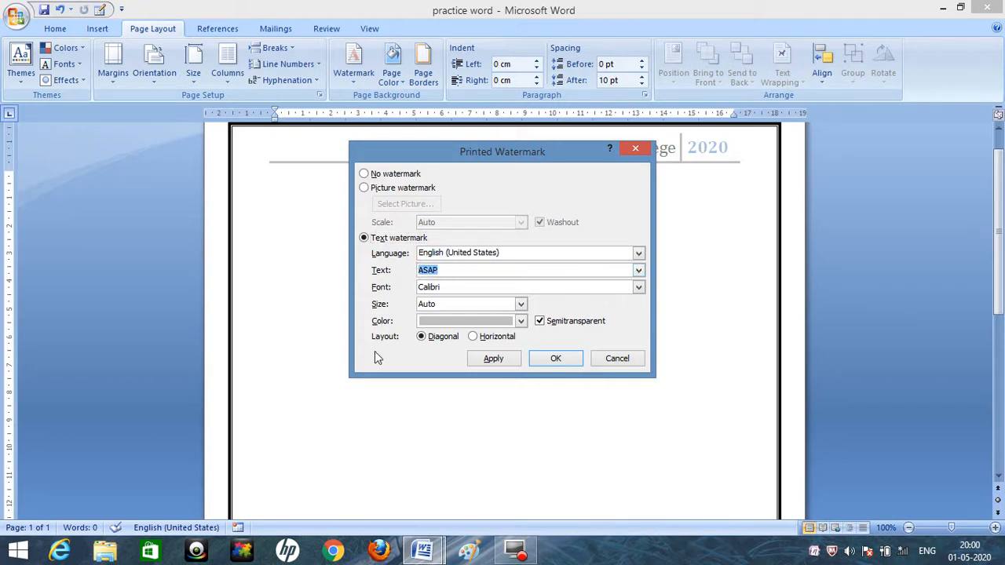
{"action": "type", "text": "Basics of IT"}
{"action": "left_click", "coordinate": [492, 359]}
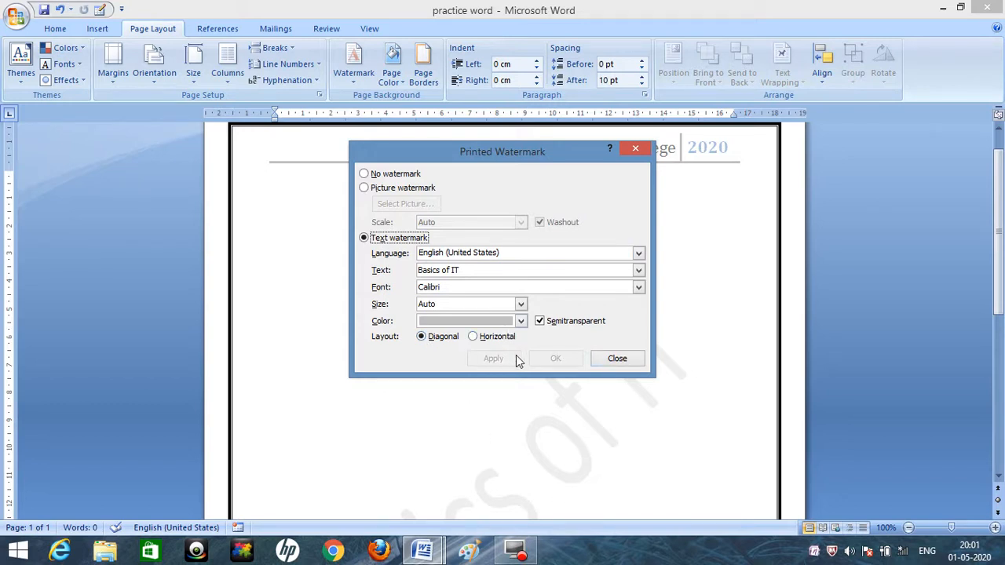
{"action": "left_click", "coordinate": [617, 358]}
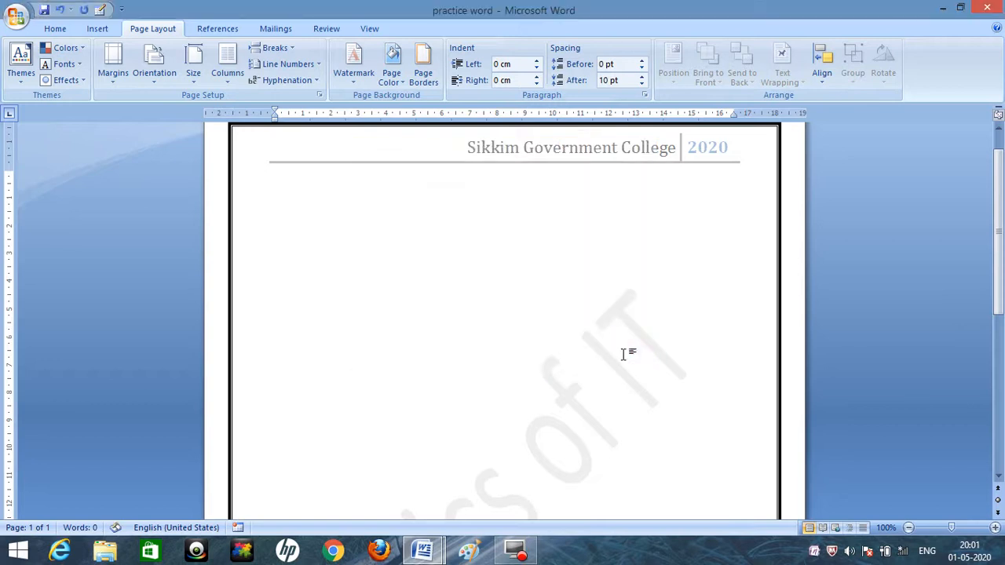
Examine the opening heading and text of the sample computer notes, and return to the practice word document
{"action": "left_click", "coordinate": [997, 194]}
{"action": "left_click_drag", "start_coordinate": [997, 194], "coordinate": [997, 164]}
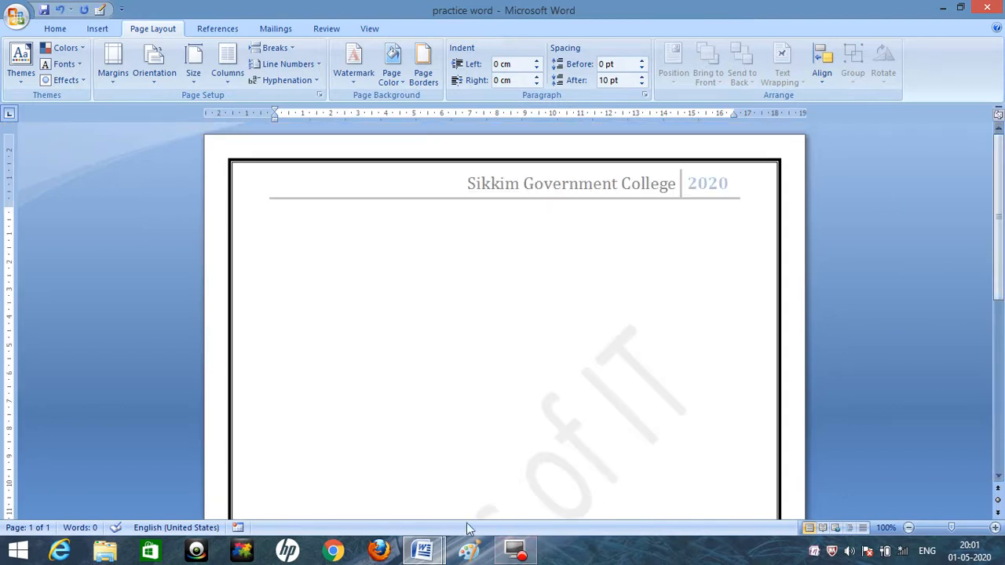
{"action": "mouse_move", "coordinate": [422, 550]}
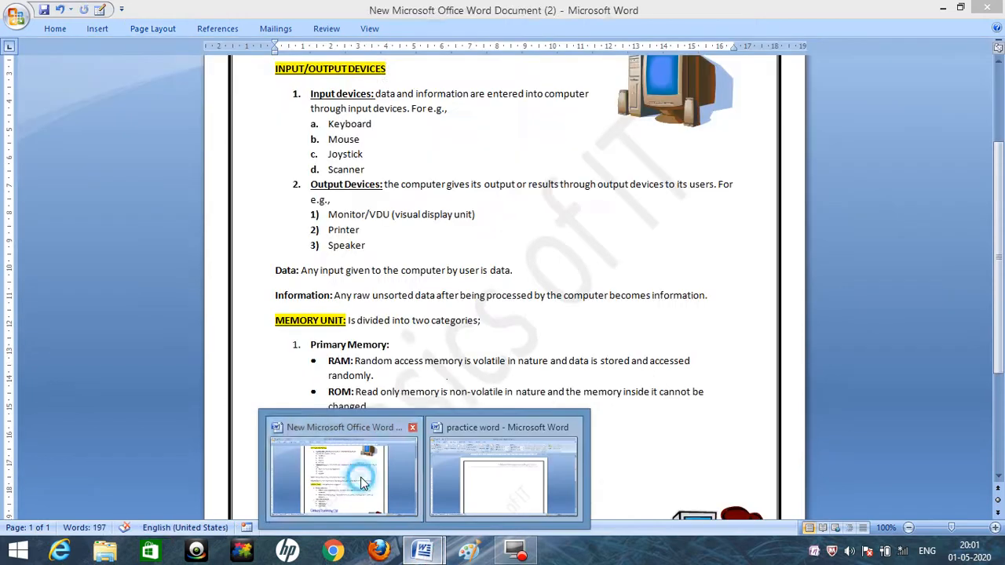
{"action": "left_click", "coordinate": [363, 481]}
{"action": "left_click_drag", "start_coordinate": [1000, 247], "coordinate": [1000, 160]}
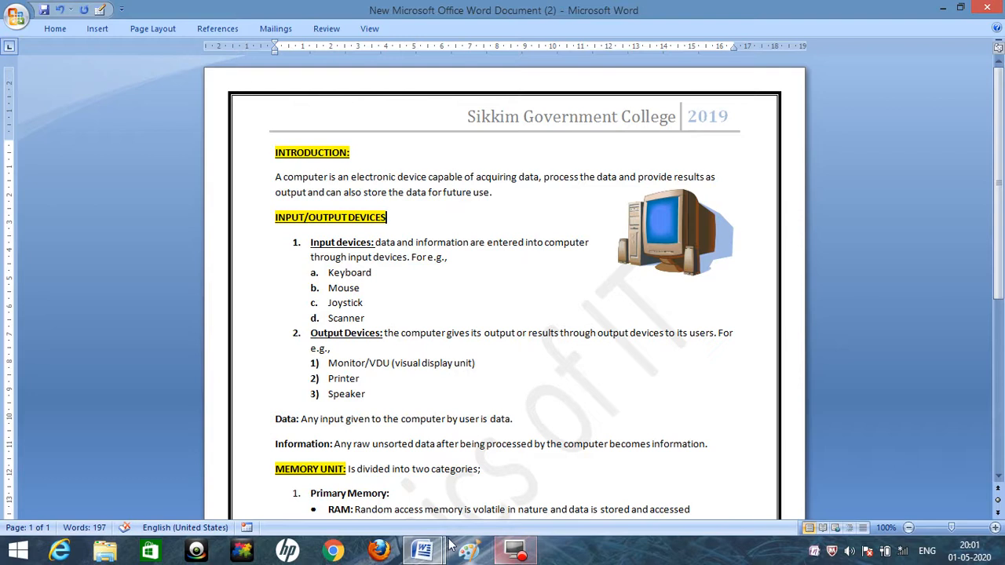
{"action": "mouse_move", "coordinate": [422, 551]}
{"action": "left_click", "coordinate": [470, 487]}
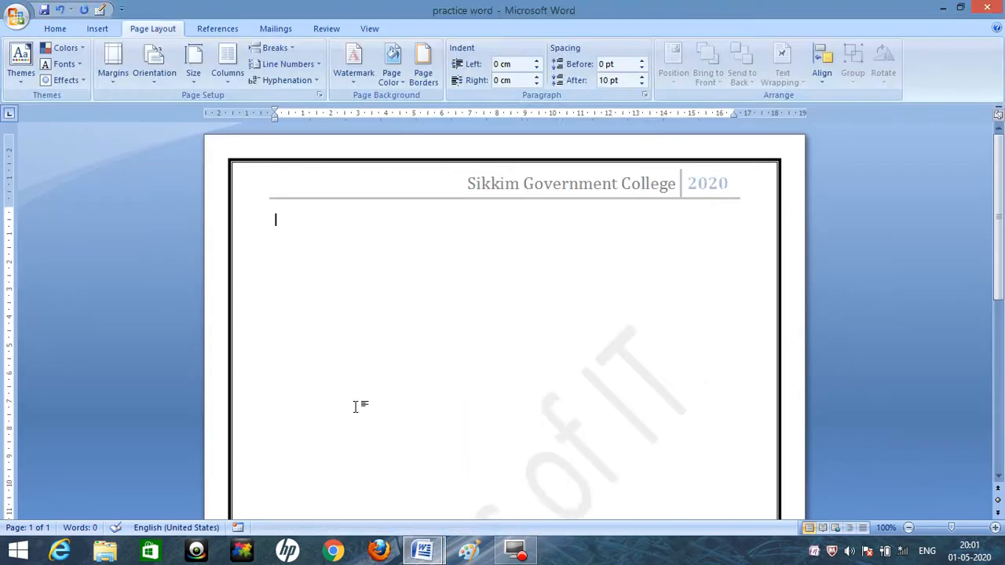
Add the heading "INTRODUCTION" in bold and underlined at the start of the page, and begin a new line below it
{"action": "left_click", "coordinate": [55, 29]}
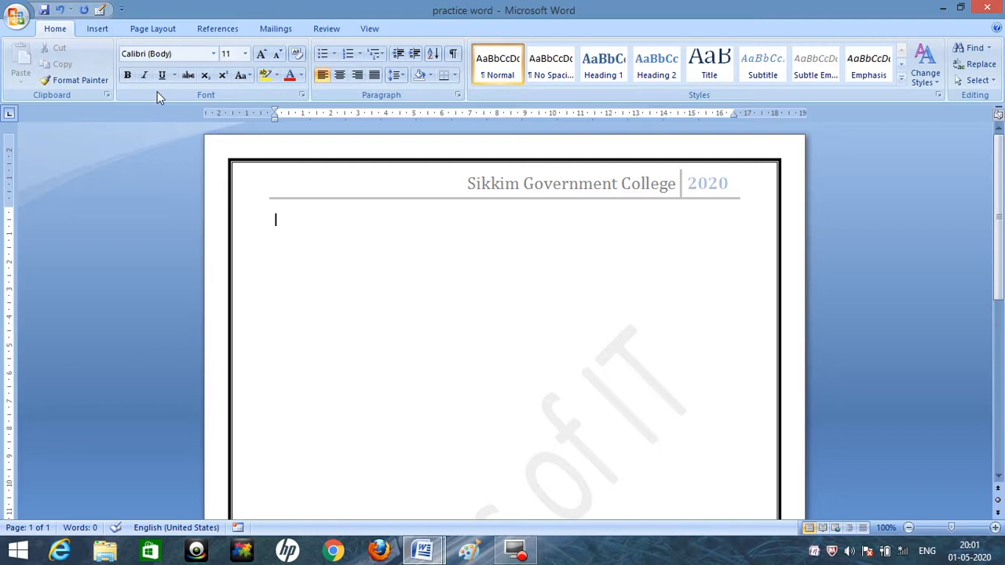
{"action": "left_click", "coordinate": [128, 76]}
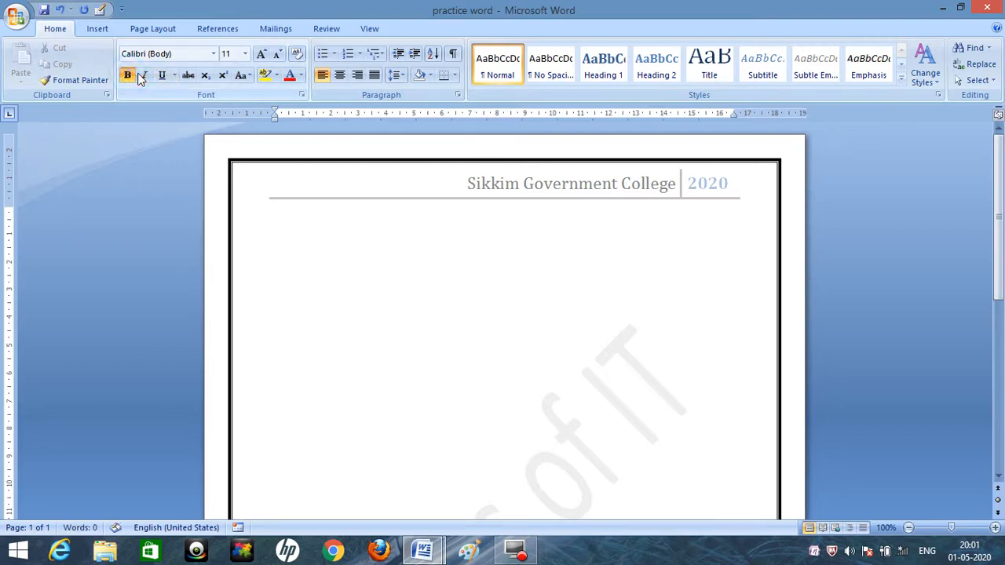
{"action": "left_click", "coordinate": [162, 76]}
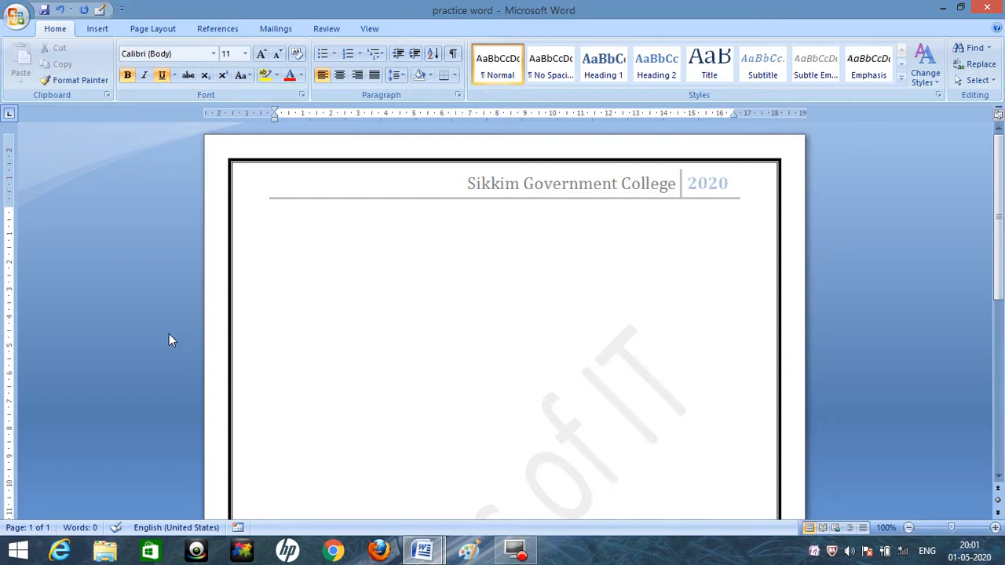
{"action": "type", "text": "INTRODUCTION"}
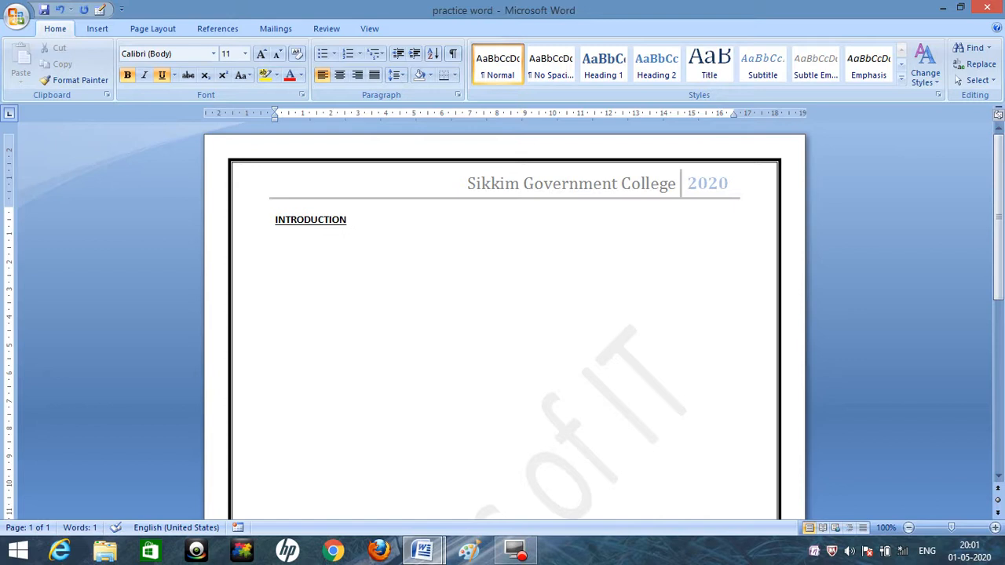
{"action": "key", "text": "Return"}
Highlight the INTRODUCTION heading in yellow, and return to the empty line below it
{"action": "left_click_drag", "start_coordinate": [351, 219], "coordinate": [268, 213]}
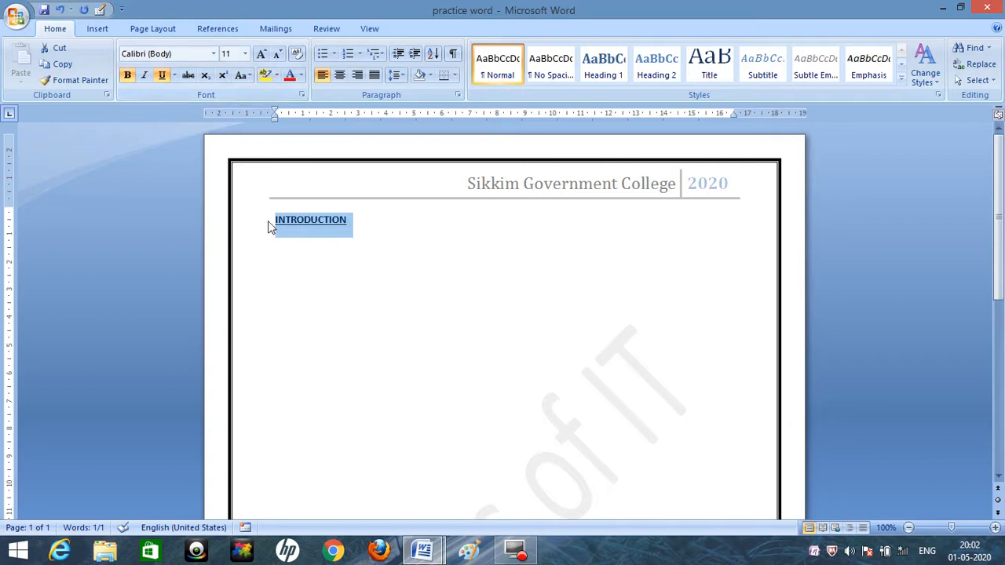
{"action": "left_click", "coordinate": [276, 76]}
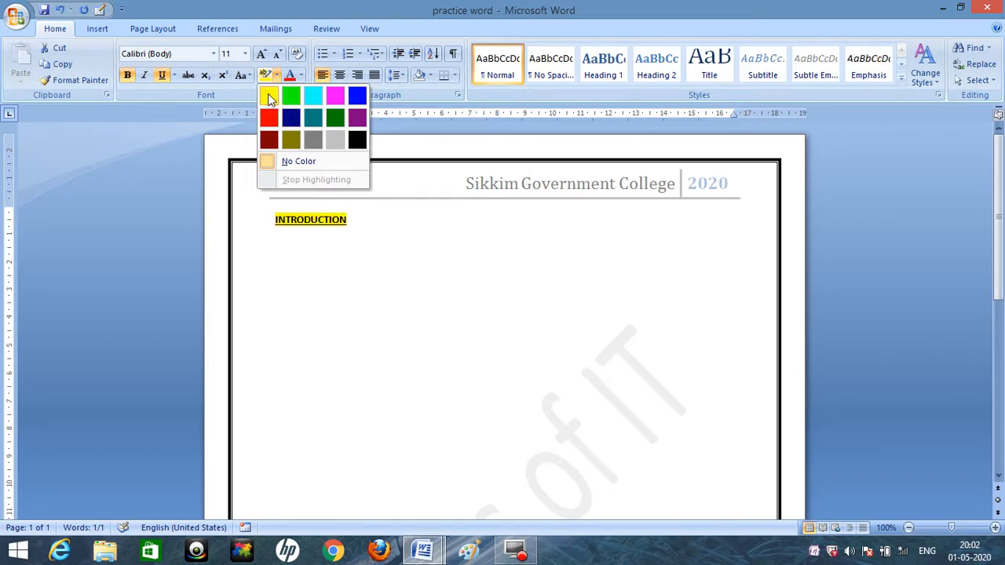
{"action": "left_click", "coordinate": [269, 97]}
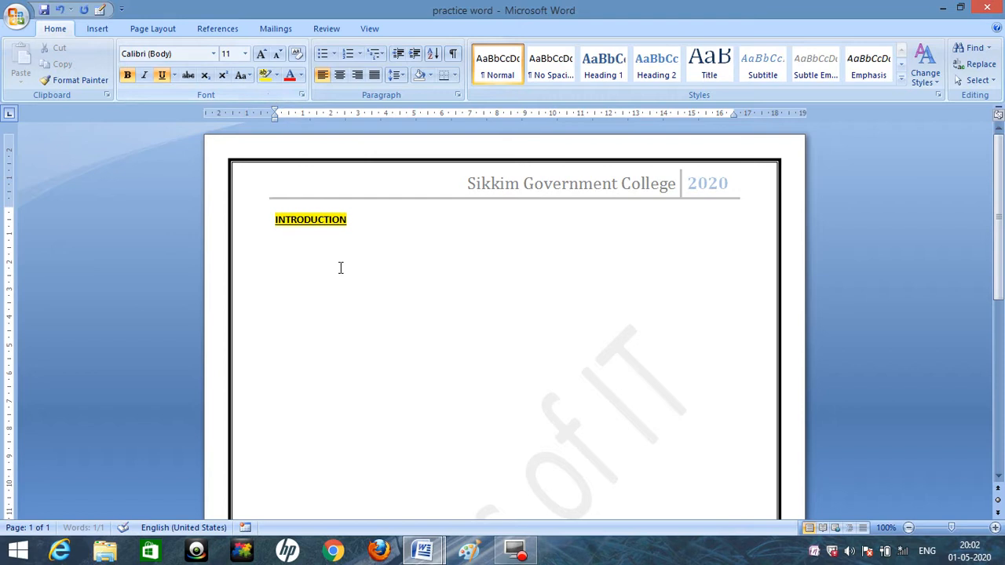
{"action": "left_click", "coordinate": [382, 245]}
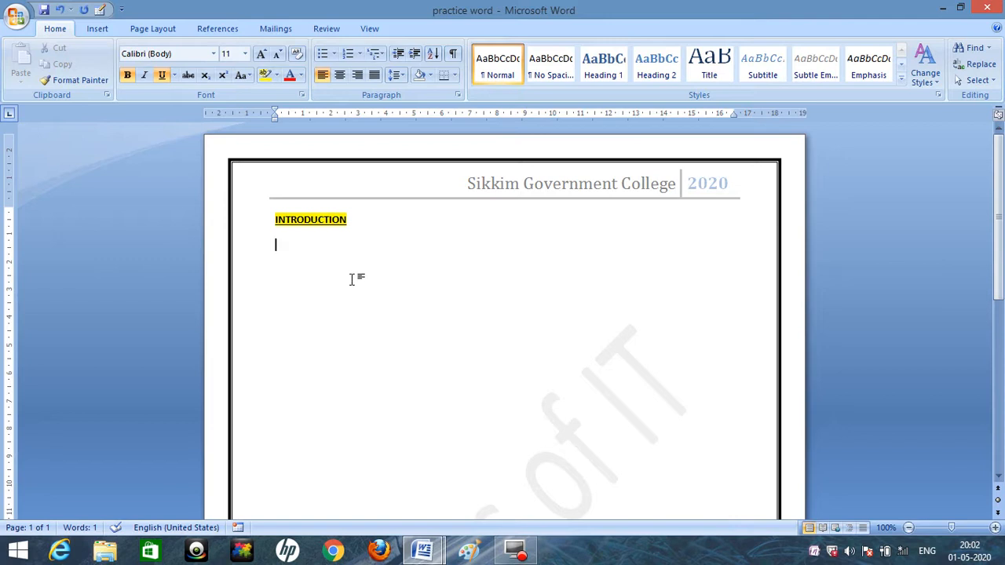
Switch to the sample computer notes document and copy the paragraph under INTRODUCTION that defines a computer
{"action": "mouse_move", "coordinate": [424, 551]}
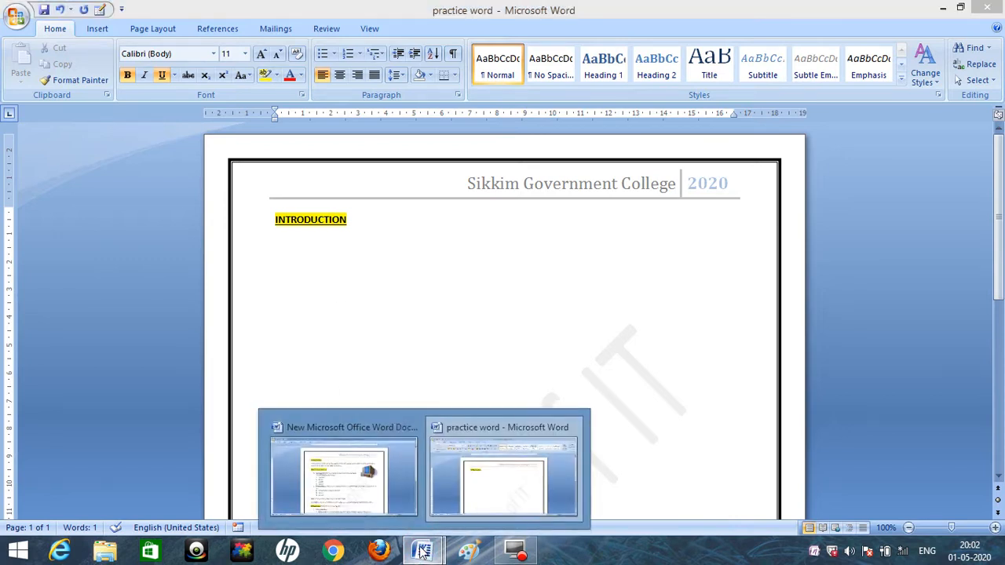
{"action": "left_click", "coordinate": [343, 475]}
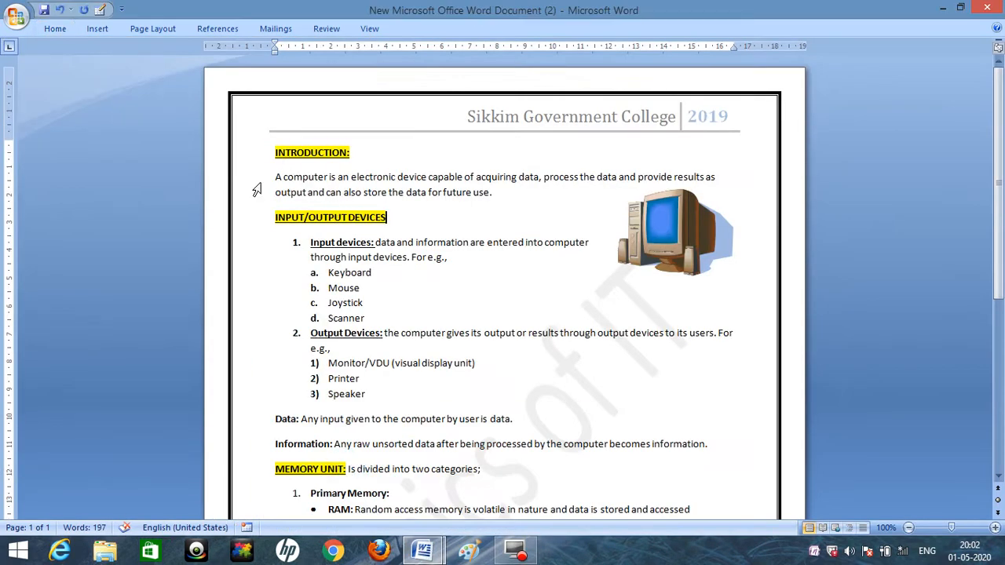
{"action": "left_click_drag", "start_coordinate": [276, 175], "coordinate": [493, 195]}
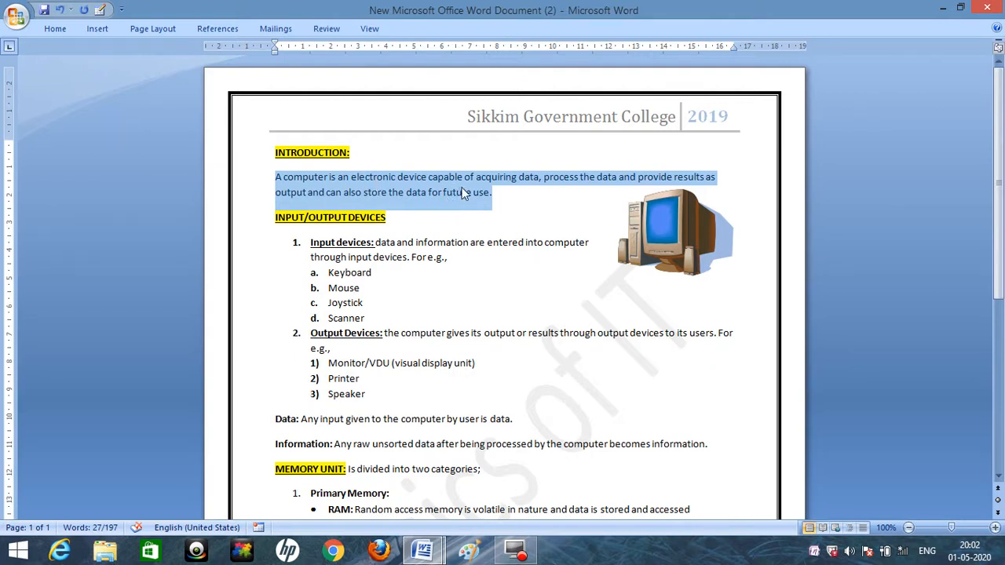
{"action": "right_click", "coordinate": [464, 193]}
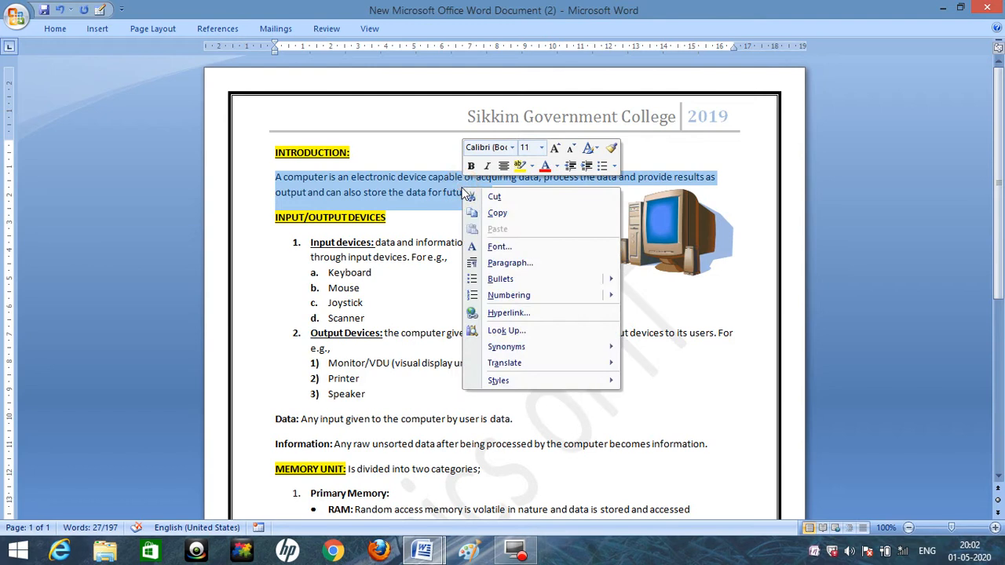
{"action": "left_click", "coordinate": [500, 215]}
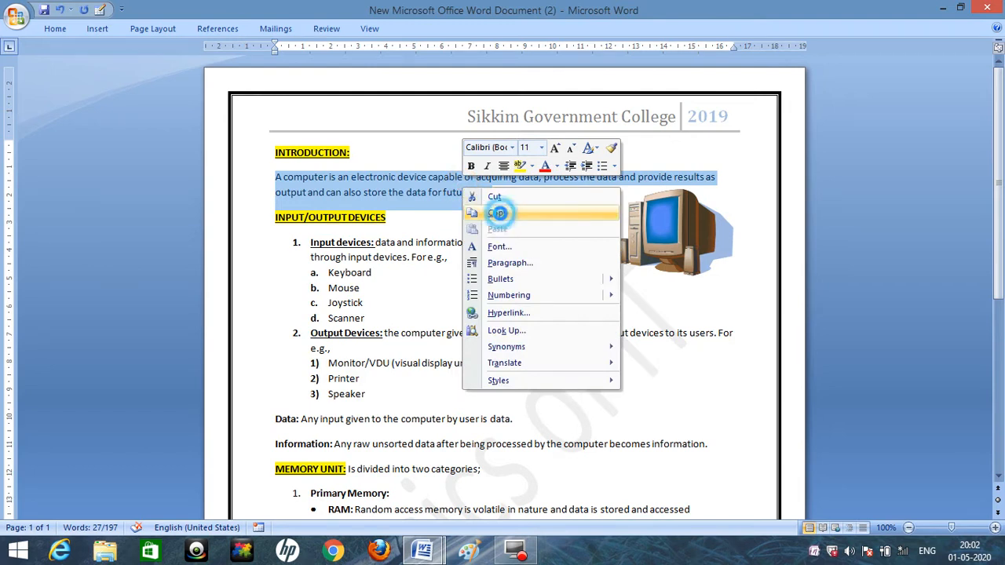
Paste the copied definition below the INTRODUCTION heading in the practice word document, and start a new line after it
{"action": "left_click", "coordinate": [423, 551]}
{"action": "left_click", "coordinate": [495, 485]}
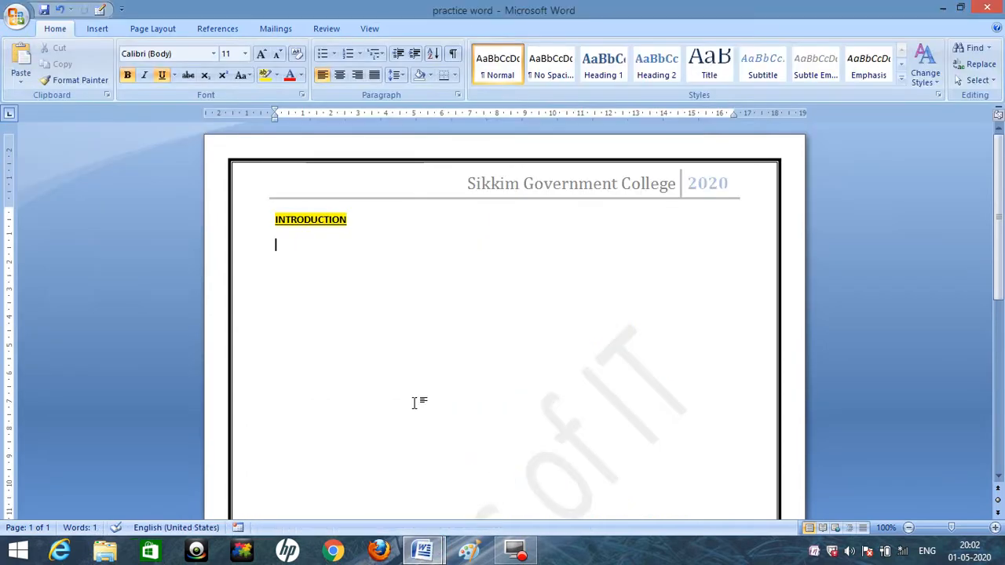
{"action": "right_click", "coordinate": [280, 244]}
{"action": "left_click", "coordinate": [313, 287]}
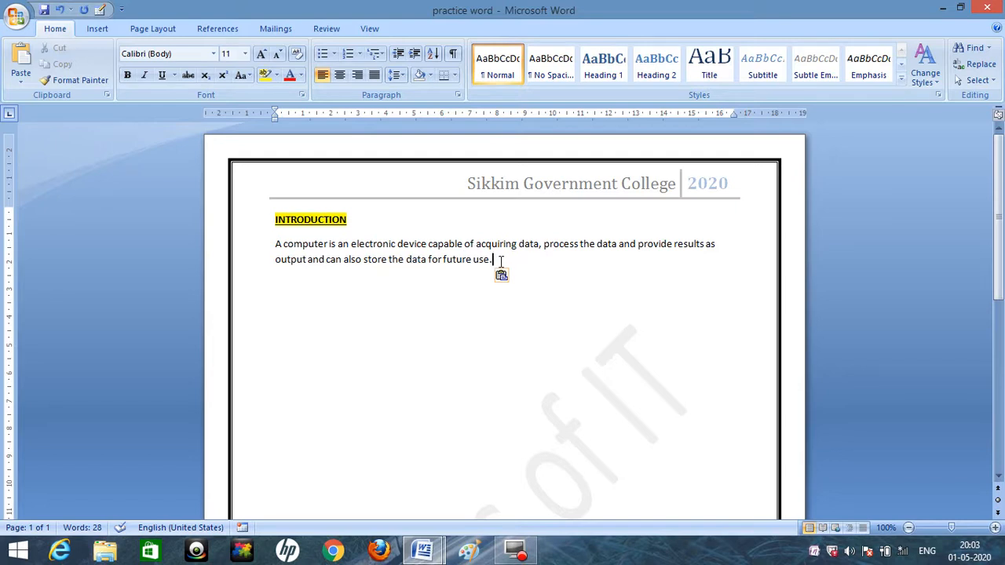
{"action": "key", "text": "Return"}
Check the INPUT/OUTPUT DEVICES heading in the sample computer notes, and return to the practice word document
{"action": "left_click", "coordinate": [423, 551]}
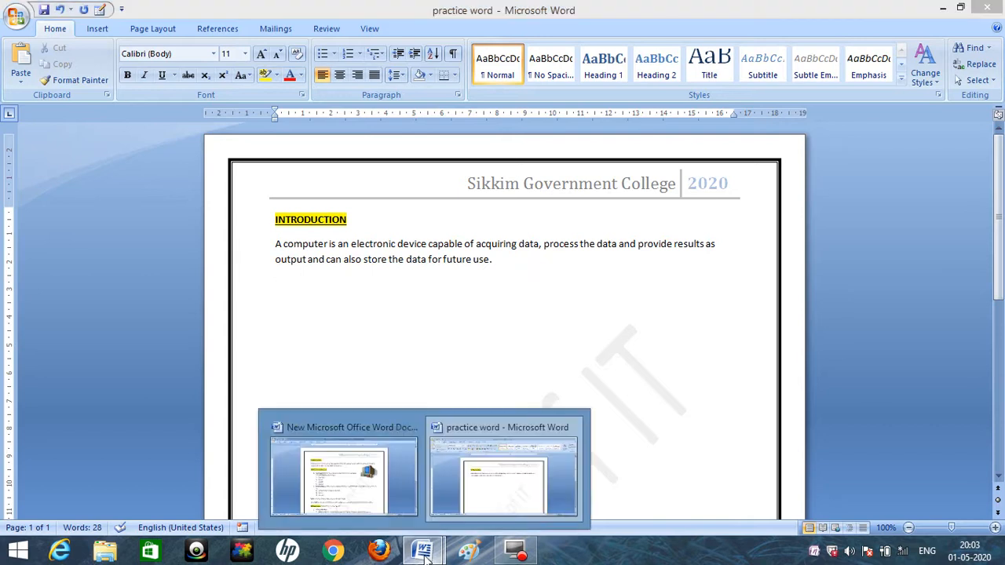
{"action": "left_click", "coordinate": [361, 505]}
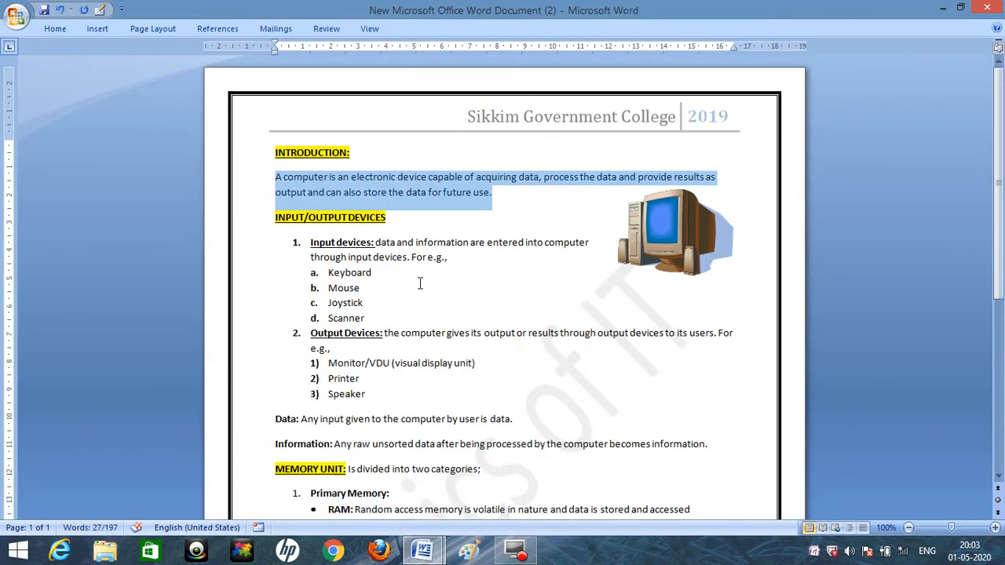
{"action": "left_click", "coordinate": [432, 221]}
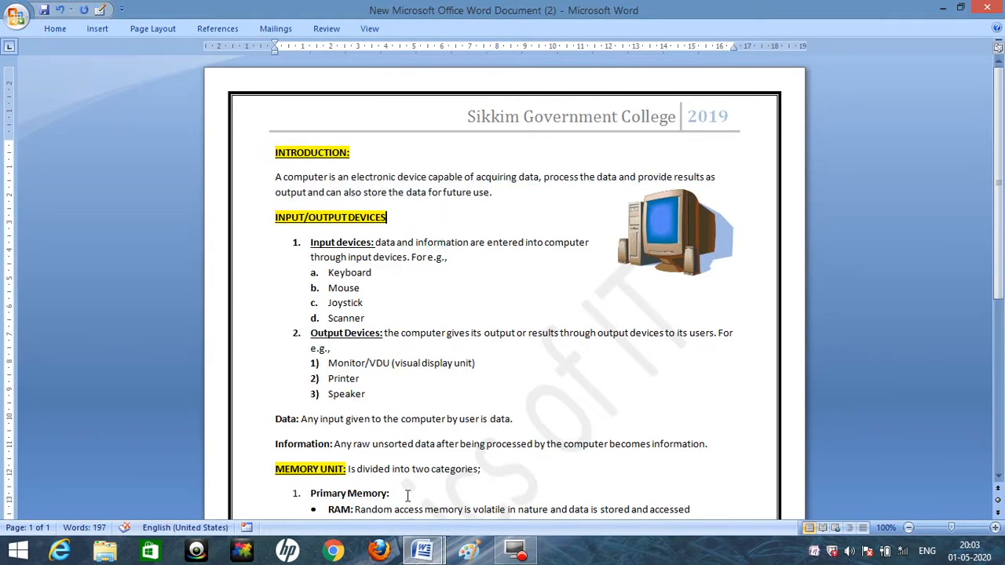
{"action": "left_click", "coordinate": [422, 551]}
{"action": "left_click", "coordinate": [508, 497]}
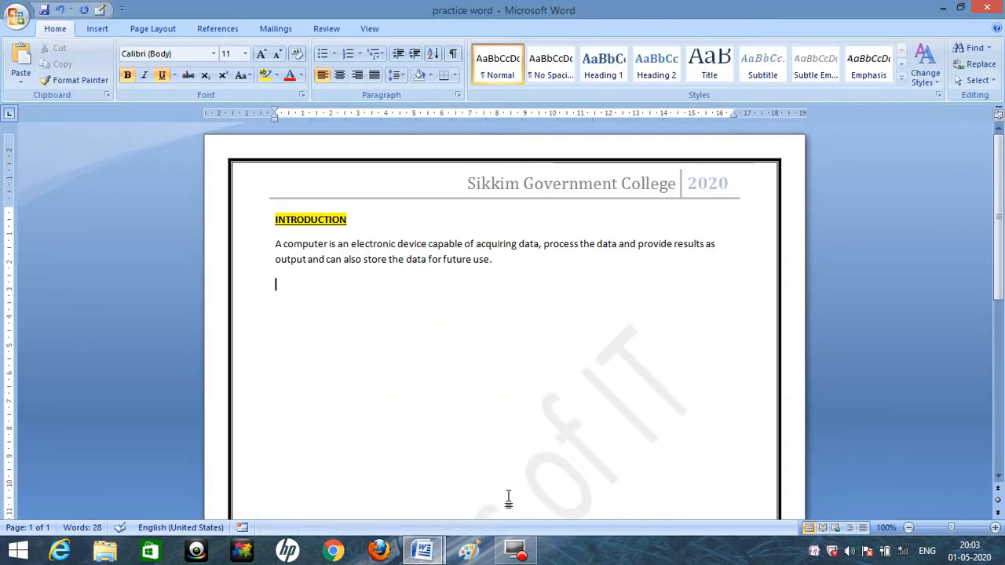
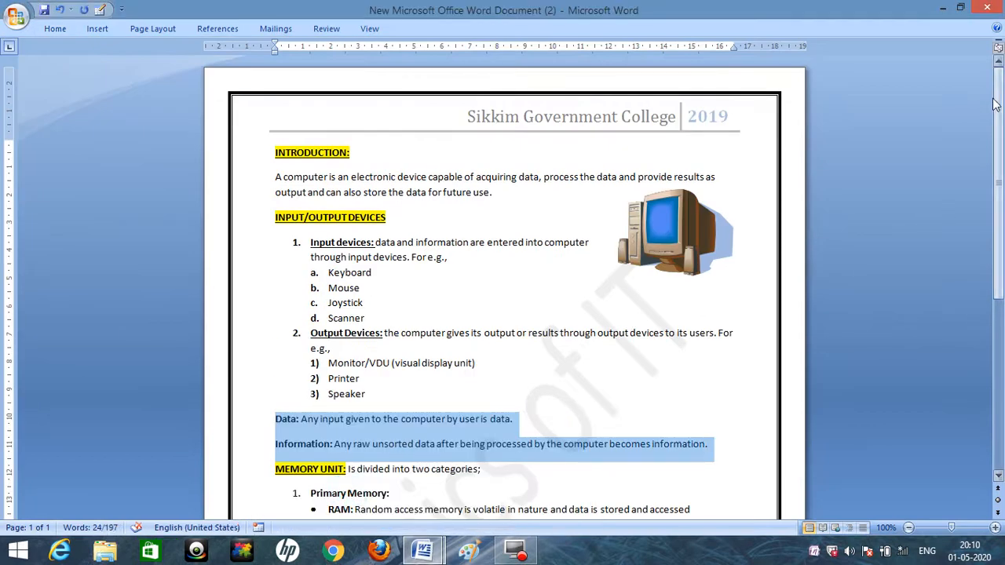
Copy the line "MEMORY UNIT: Is divided into two categories;" from the sample computer notes document
{"action": "left_click_drag", "start_coordinate": [1000, 108], "coordinate": [1001, 141]}
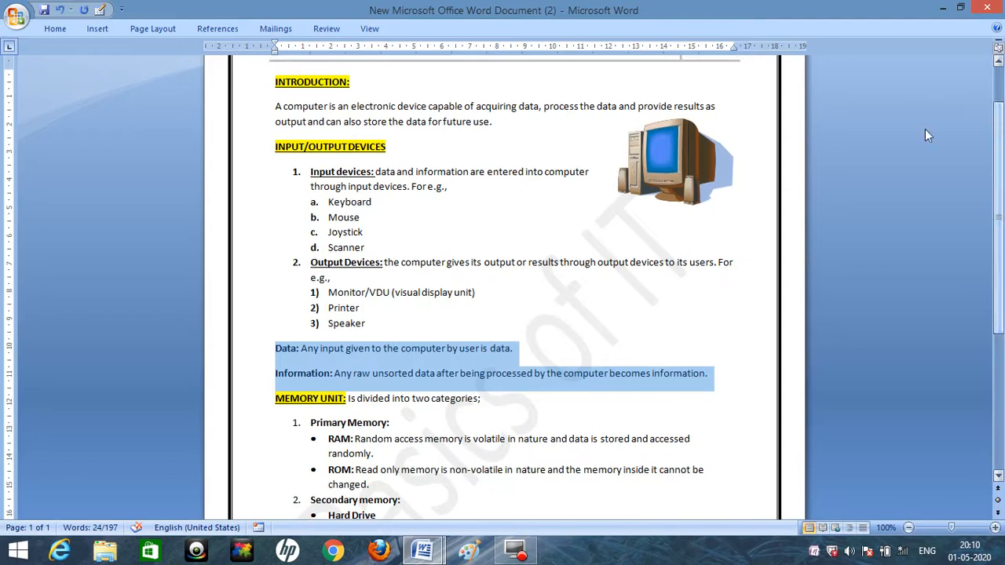
{"action": "left_click", "coordinate": [511, 400]}
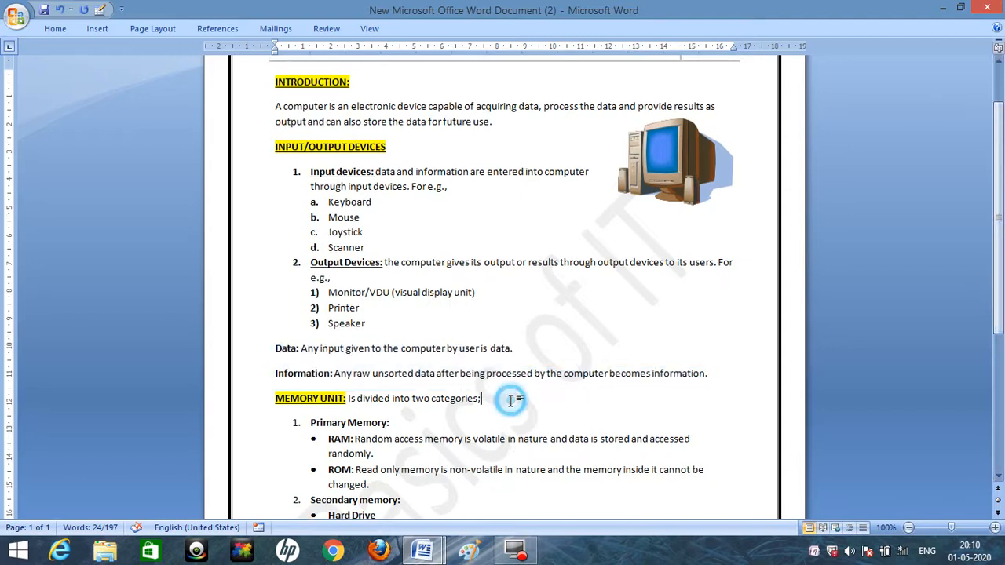
{"action": "left_click", "coordinate": [272, 399]}
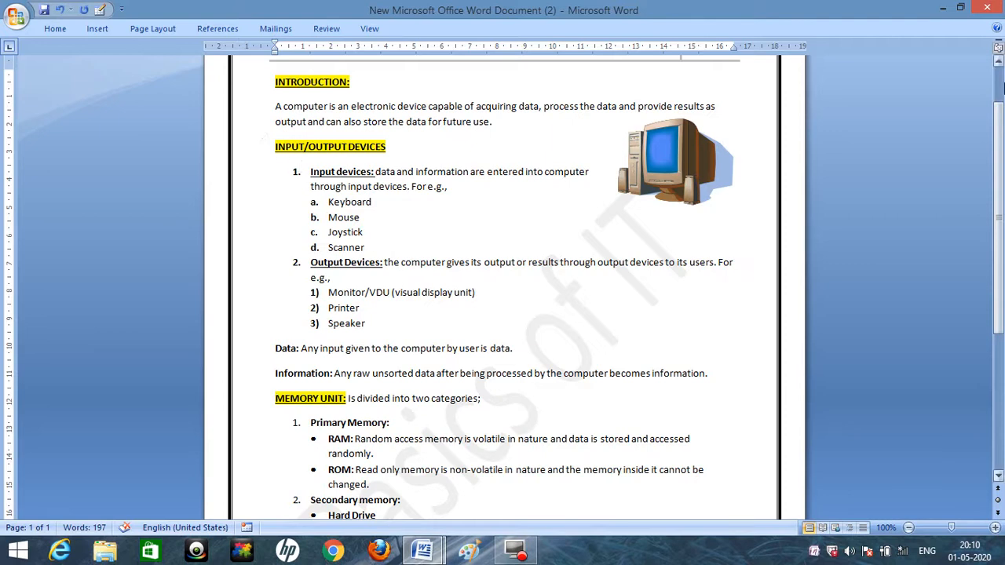
{"action": "mouse_move", "coordinate": [997, 142]}
{"action": "left_mouse_down"}
{"action": "mouse_move", "coordinate": [999, 292]}
{"action": "mouse_move", "coordinate": [996, 116]}
{"action": "mouse_move", "coordinate": [1002, 226]}
{"action": "mouse_move", "coordinate": [1001, 135]}
{"action": "mouse_move", "coordinate": [1001, 155]}
{"action": "left_mouse_up"}
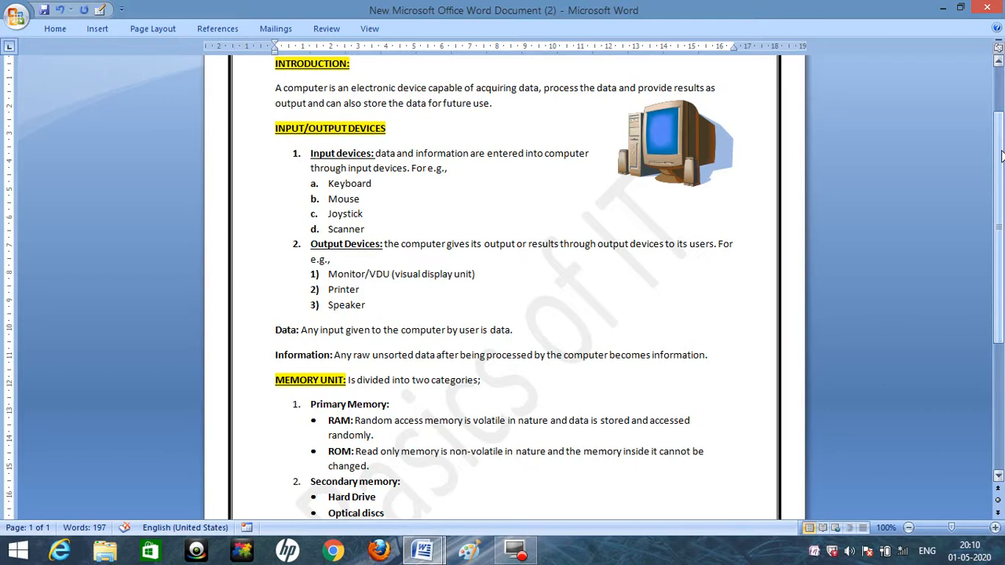
{"action": "left_click_drag", "start_coordinate": [1002, 155], "coordinate": [1002, 214]}
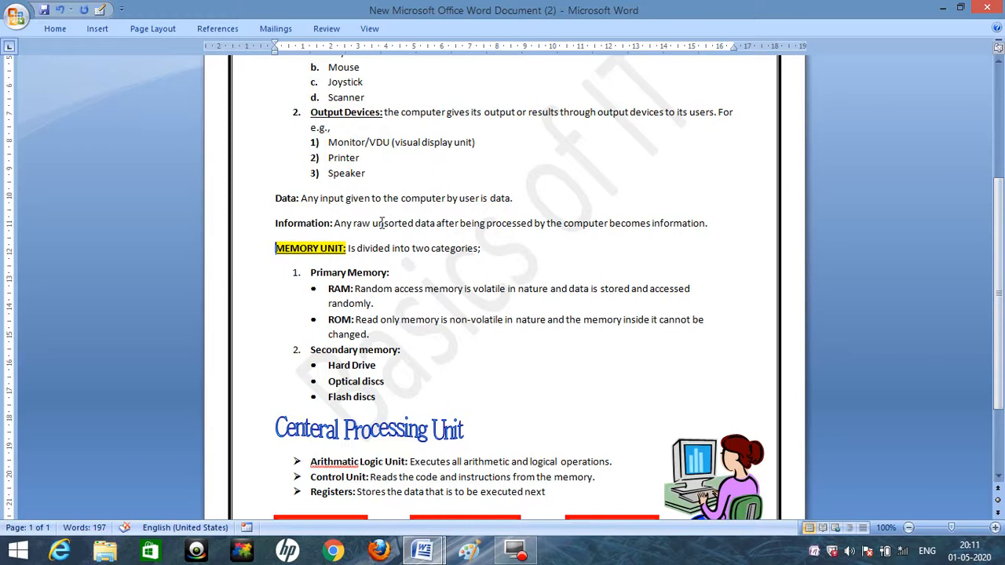
{"action": "left_click", "coordinate": [273, 248]}
{"action": "left_click_drag", "start_coordinate": [273, 247], "coordinate": [480, 254]}
{"action": "key", "text": "ctrl+c"}
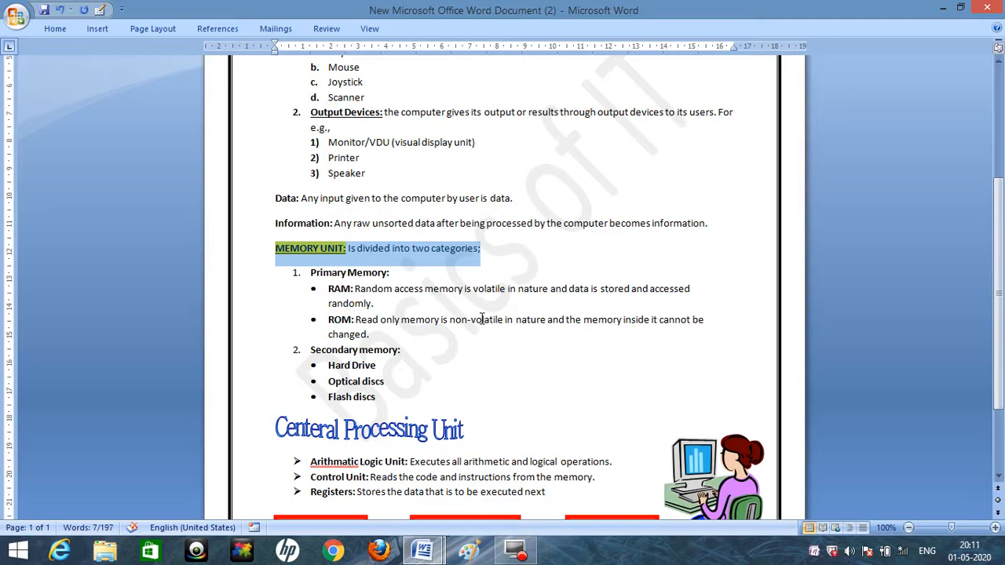
Paste the MEMORY UNIT line below the Information paragraph in the practice word document, and start a new line after it
{"action": "left_click", "coordinate": [423, 552]}
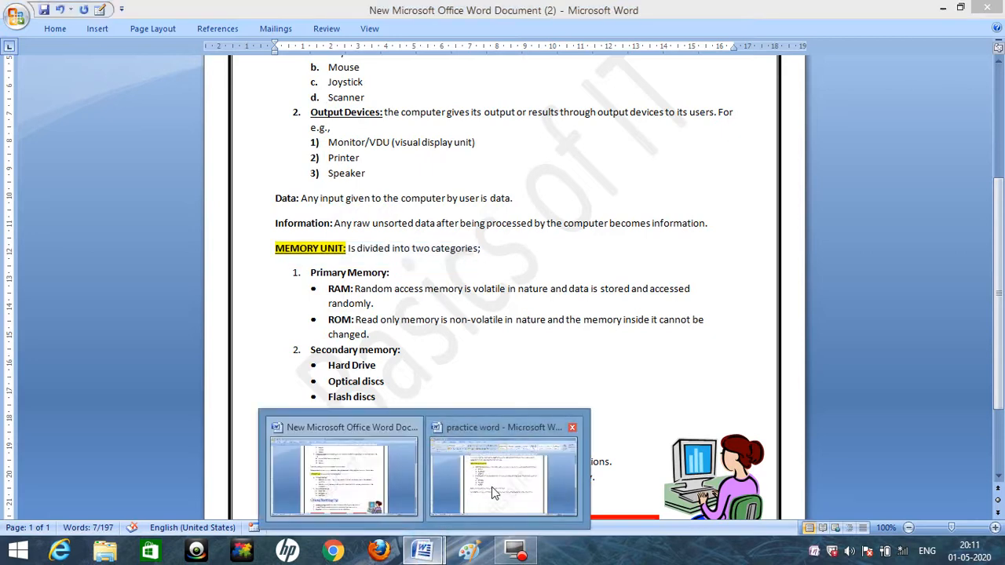
{"action": "left_click", "coordinate": [495, 493]}
{"action": "left_click", "coordinate": [744, 379]}
{"action": "key", "text": "Return"}
{"action": "key", "text": "Return"}
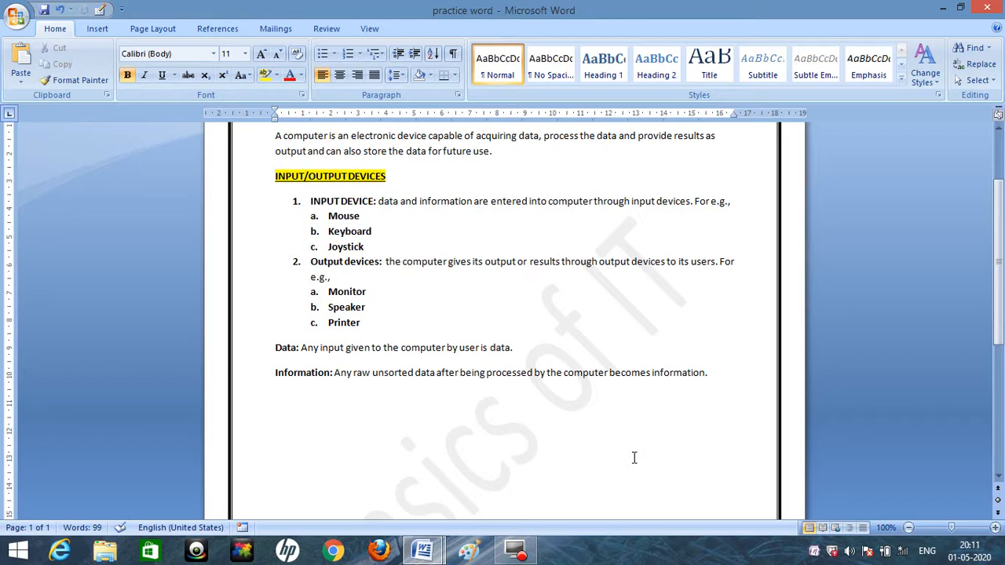
{"action": "key", "text": "ctrl+v"}
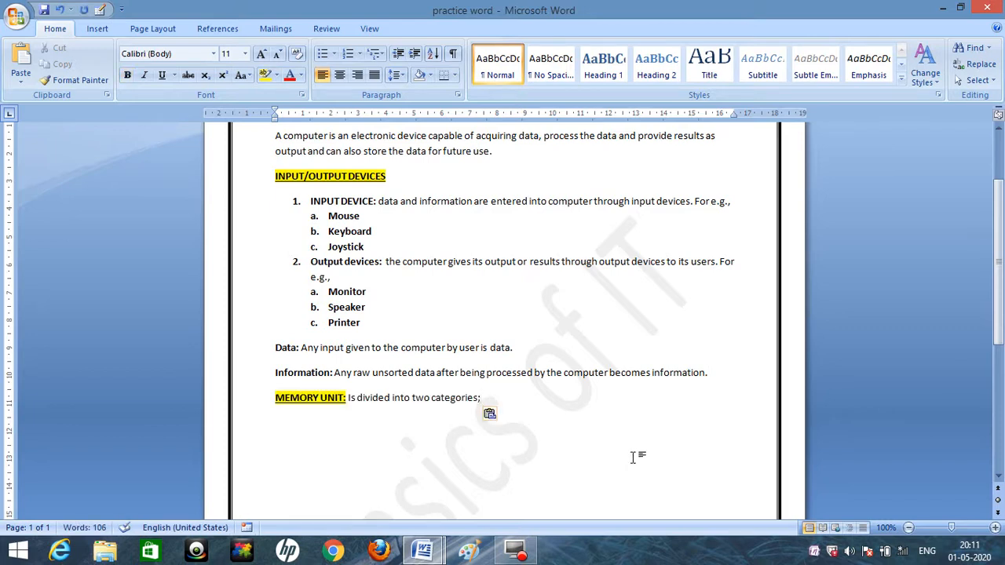
{"action": "key", "text": "Return"}
Check the sample's memory list numbering, and start a numbered list below the MEMORY UNIT line in practice word with the item "Primary memory:"
{"action": "mouse_move", "coordinate": [421, 549]}
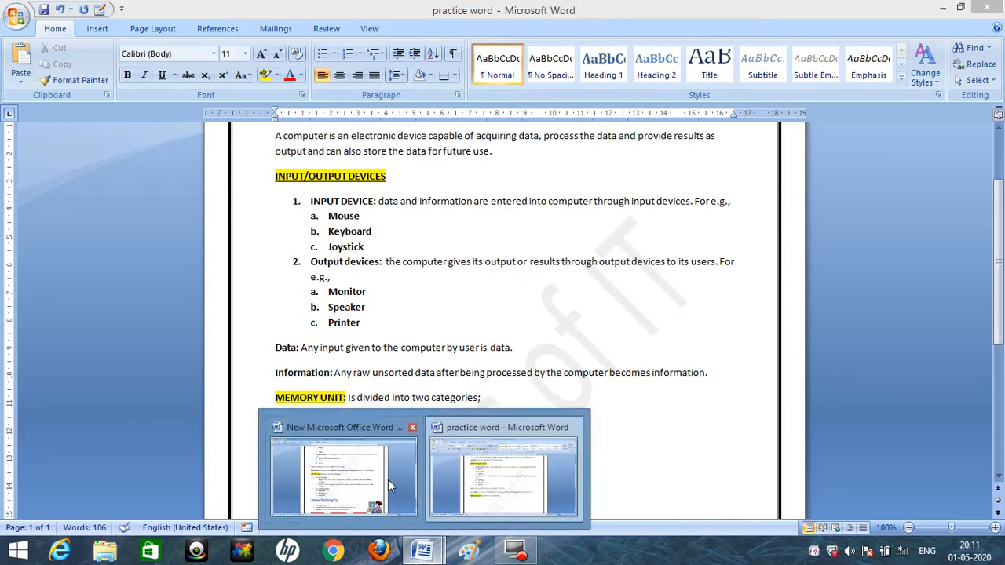
{"action": "left_click", "coordinate": [381, 484]}
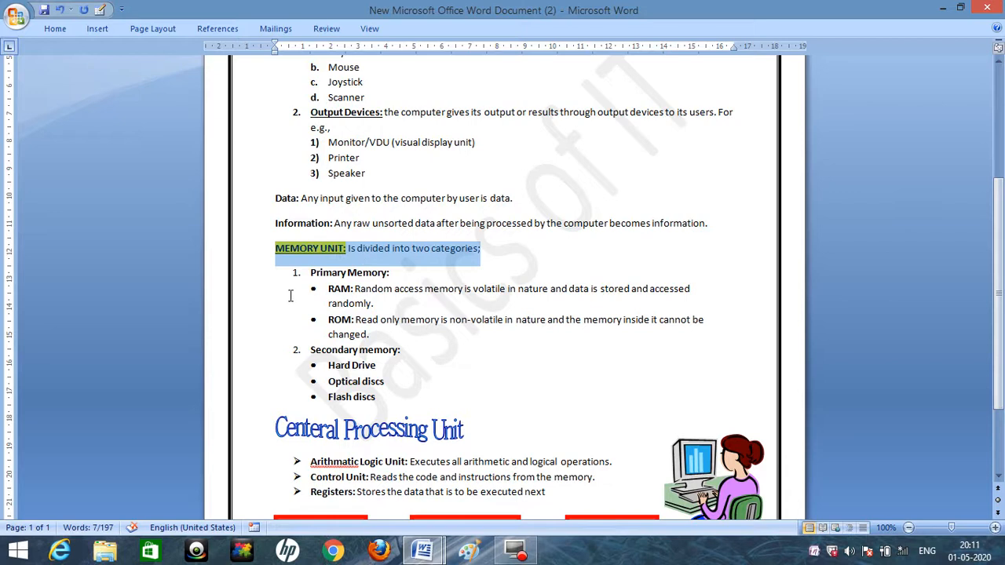
{"action": "left_click", "coordinate": [306, 295]}
{"action": "left_click", "coordinate": [297, 272]}
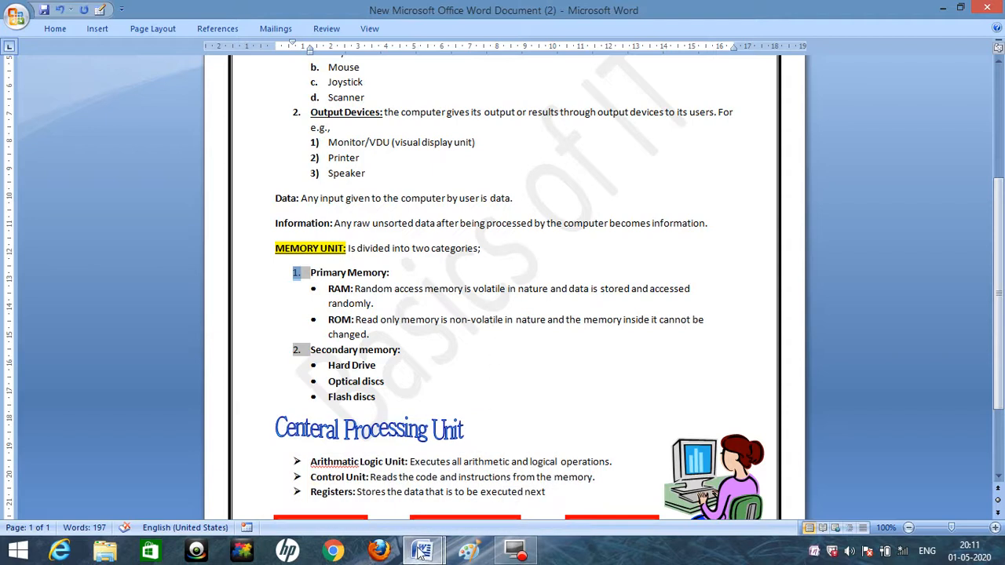
{"action": "mouse_move", "coordinate": [421, 554]}
{"action": "left_click", "coordinate": [474, 469]}
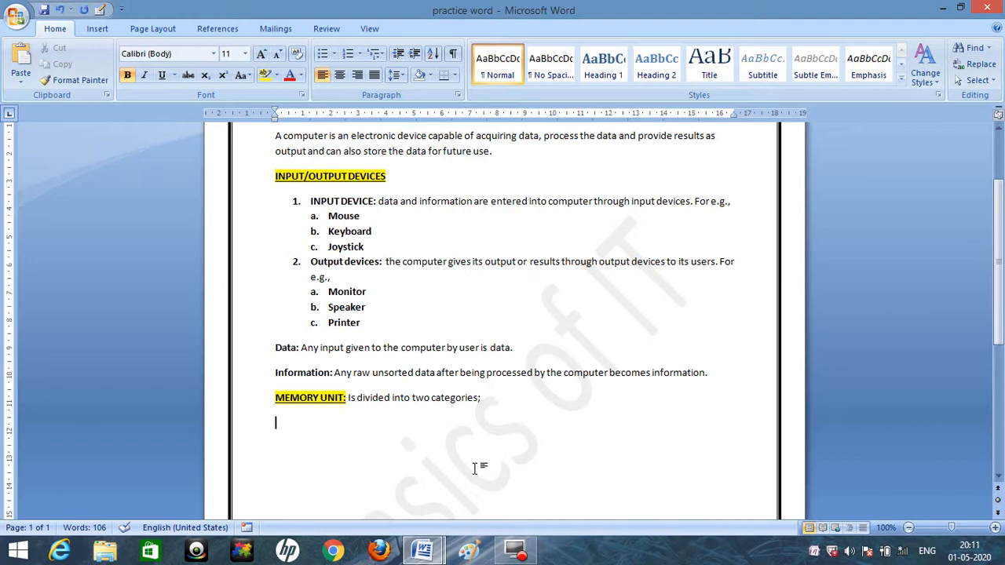
{"action": "type", "text": "1."}
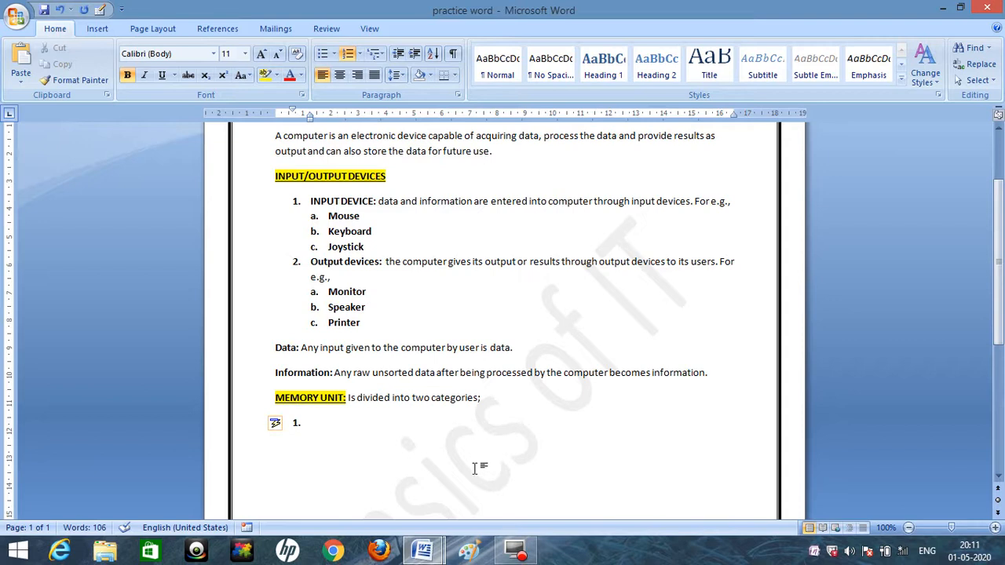
{"action": "type", "text": " Primary memory:"}
Check the sample's bullets under Primary Memory, and start a bulleted list under "Primary memory:" in practice word with the item "RAM:"
{"action": "left_click", "coordinate": [422, 552]}
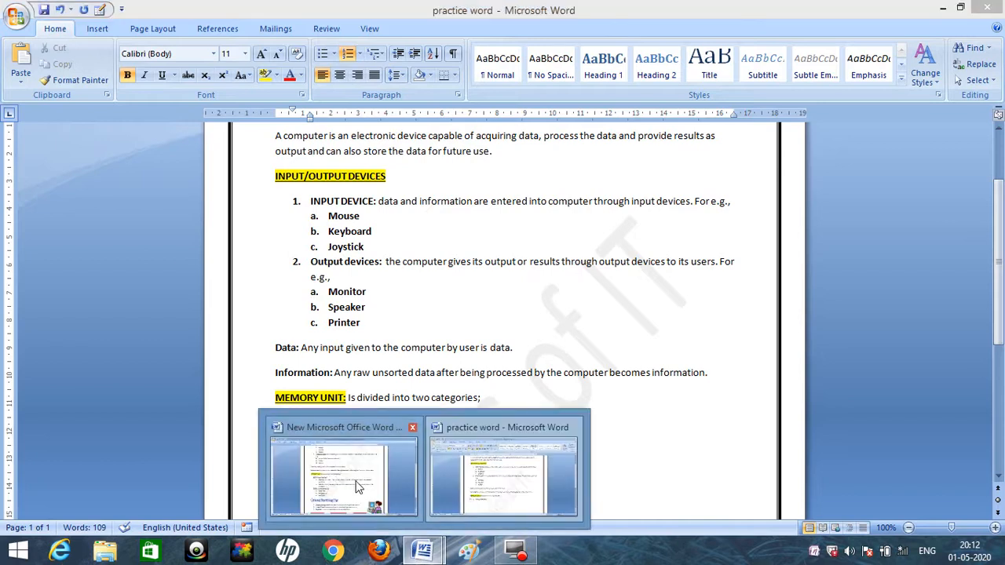
{"action": "left_click", "coordinate": [356, 480]}
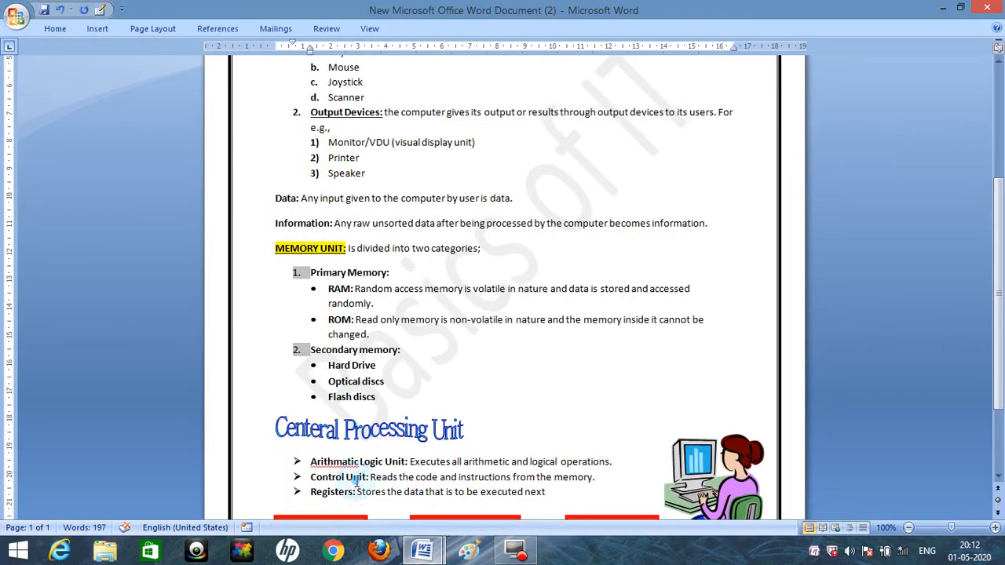
{"action": "left_click", "coordinate": [404, 287]}
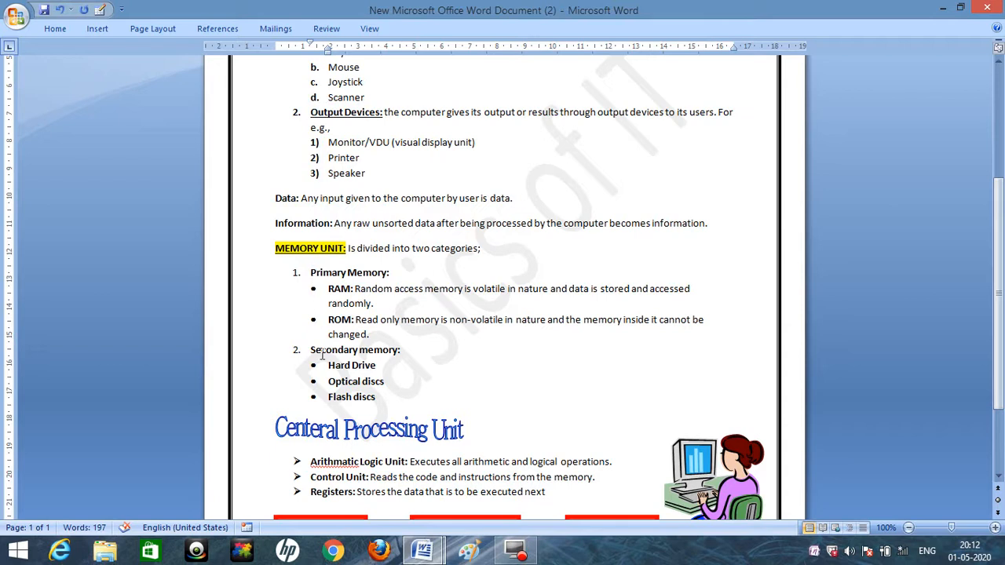
{"action": "left_click", "coordinate": [424, 552]}
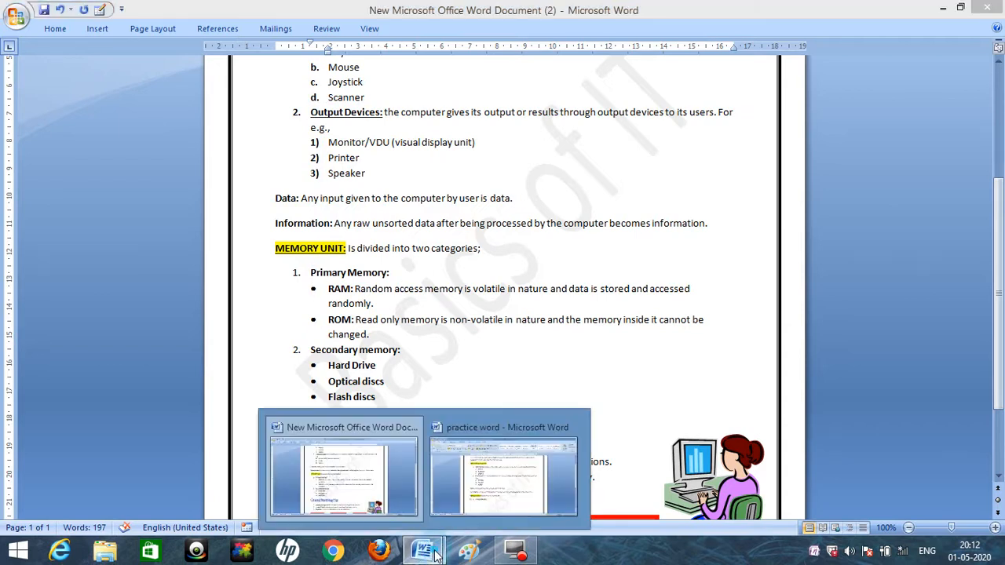
{"action": "left_click", "coordinate": [473, 500]}
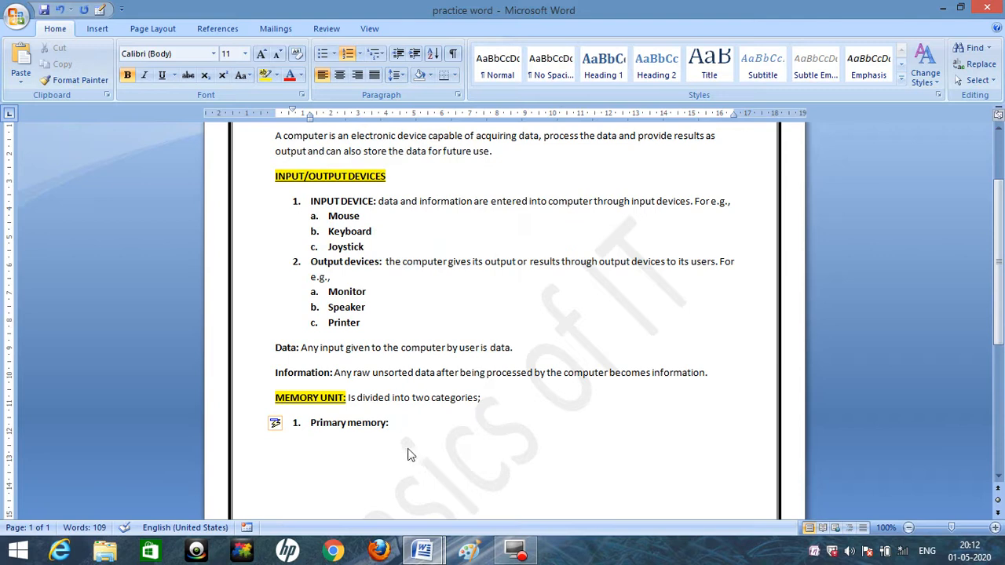
{"action": "key", "text": "Return"}
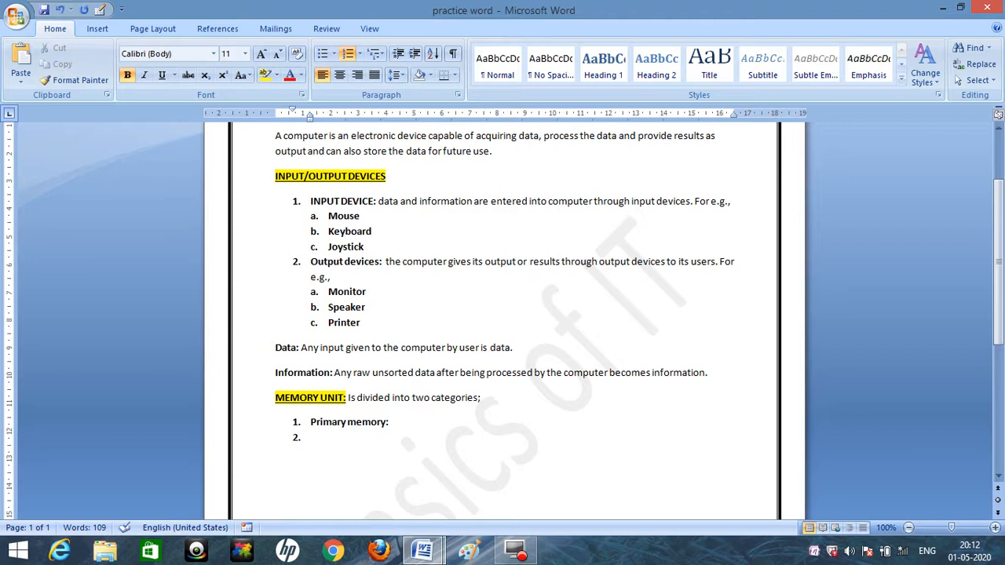
{"action": "key", "text": "BackSpace"}
{"action": "type", "text": "*"}
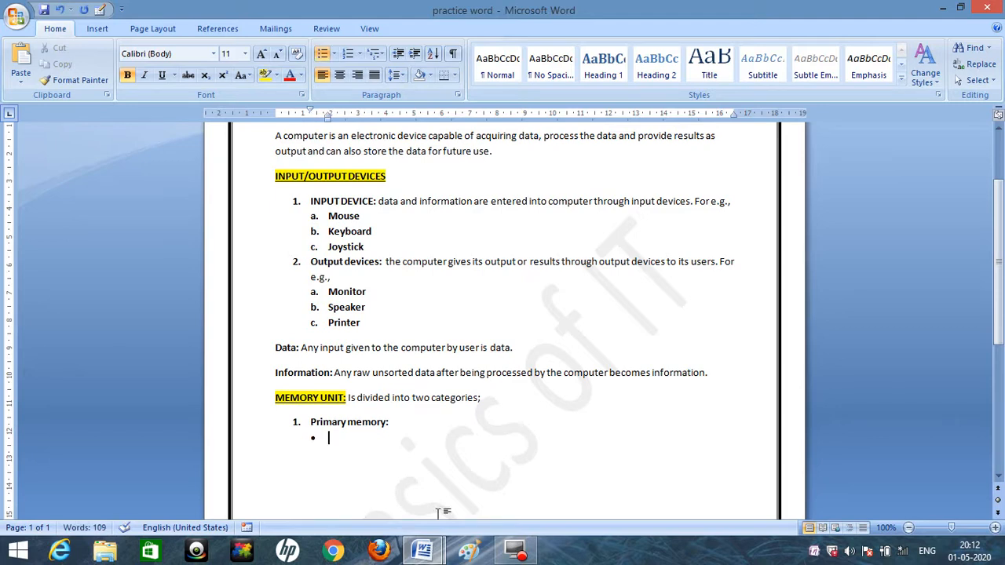
{"action": "type", "text": "RAM:"}
Copy the RAM description "Random access memory is volatile in nature and data is stored and accessed randomly." from the sample document
{"action": "left_click", "coordinate": [422, 552]}
{"action": "left_click", "coordinate": [374, 494]}
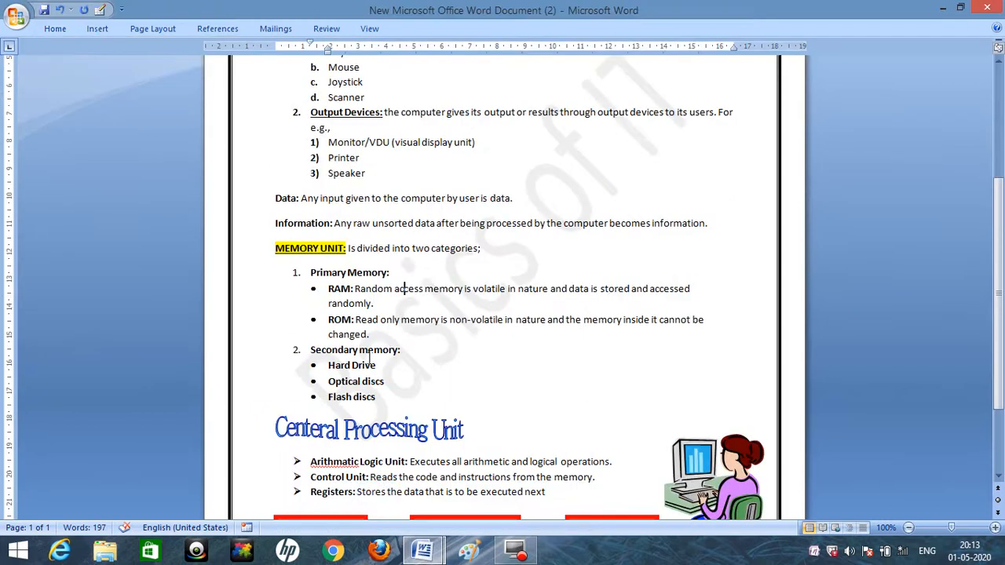
{"action": "left_click_drag", "start_coordinate": [355, 289], "coordinate": [377, 303]}
{"action": "key", "text": "ctrl+c"}
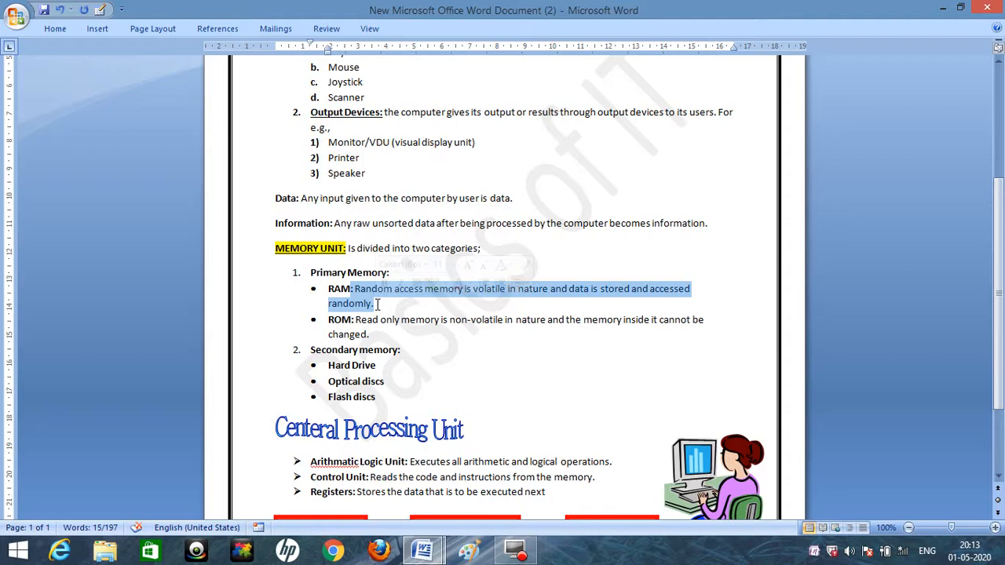
Paste the RAM description after the "RAM:" label in practice word, and delete the duplicate colon
{"action": "left_click", "coordinate": [423, 552]}
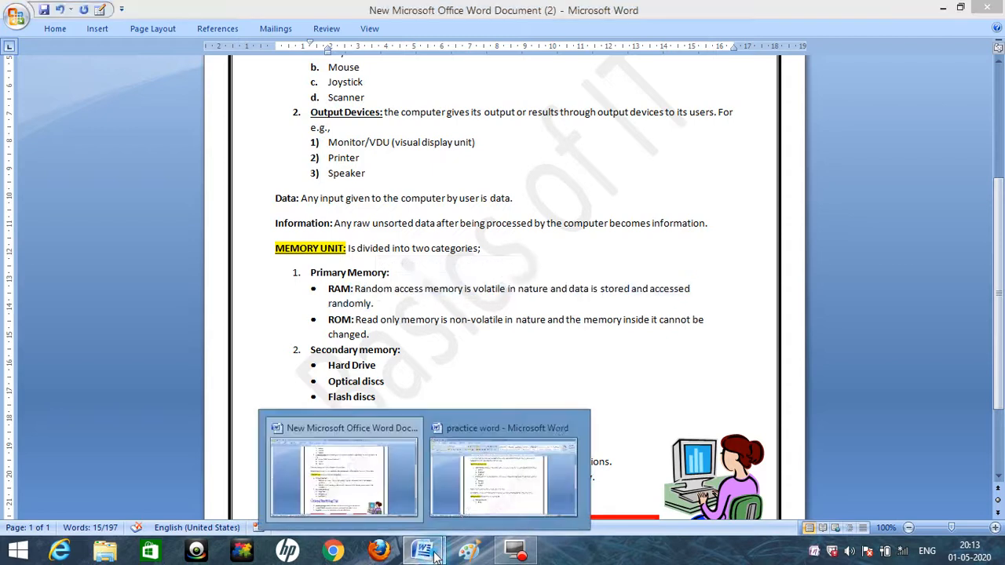
{"action": "left_click", "coordinate": [481, 485]}
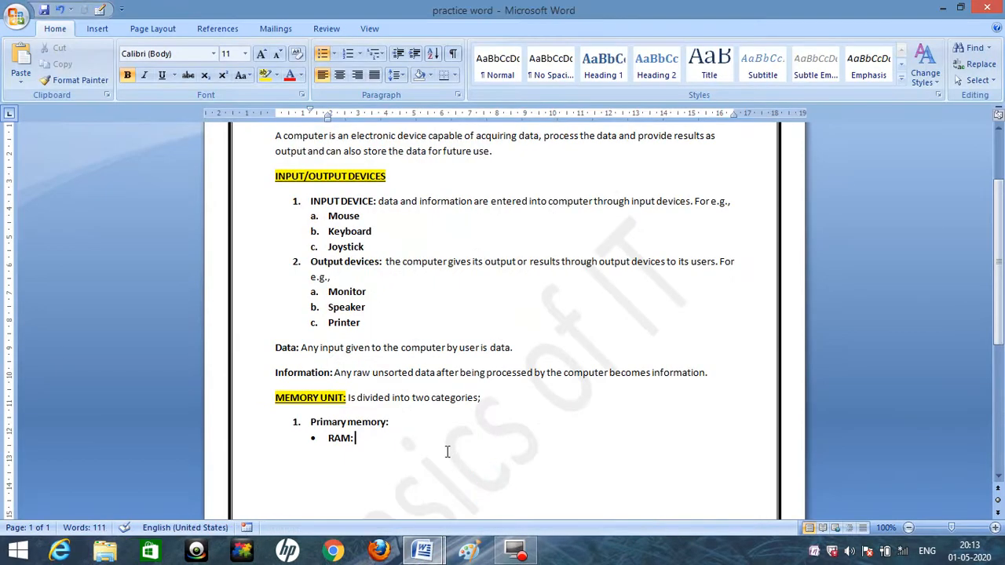
{"action": "key", "text": "ctrl+v"}
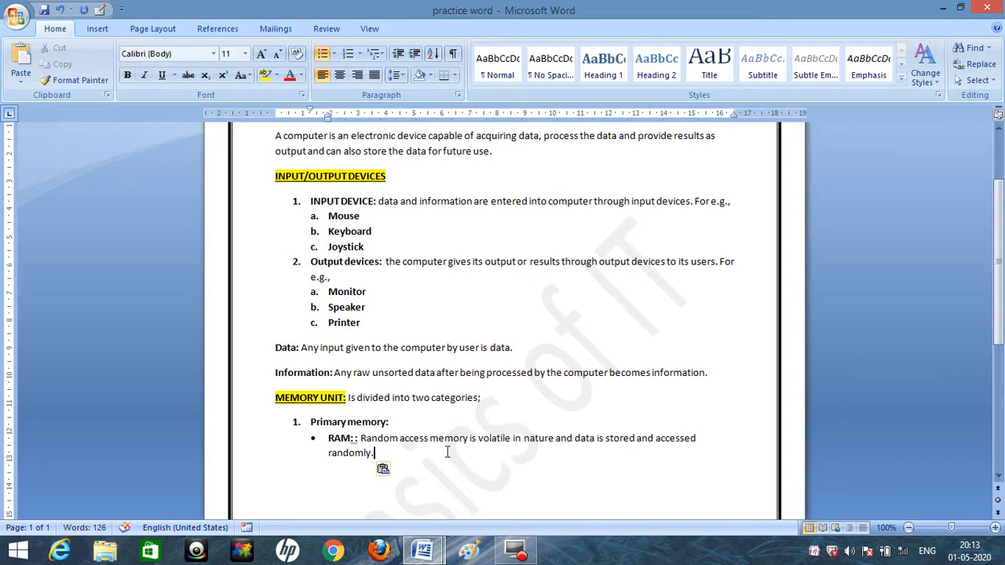
{"action": "left_click", "coordinate": [354, 442]}
{"action": "key", "text": "BackSpace"}
{"action": "key", "text": "BackSpace"}
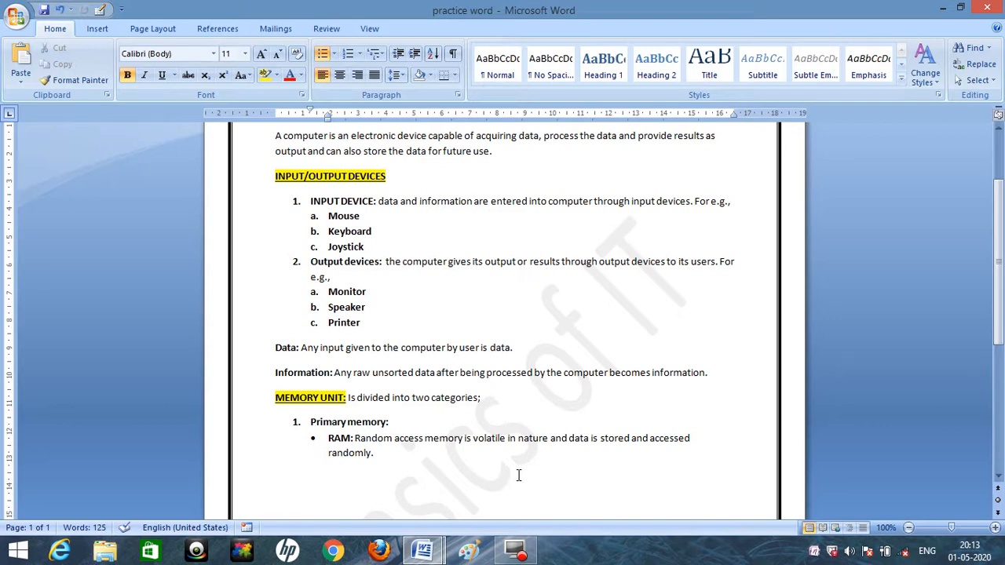
Add a bullet below the RAM description with the bold label "ROM:", and turn bold off after it
{"action": "left_click", "coordinate": [440, 455]}
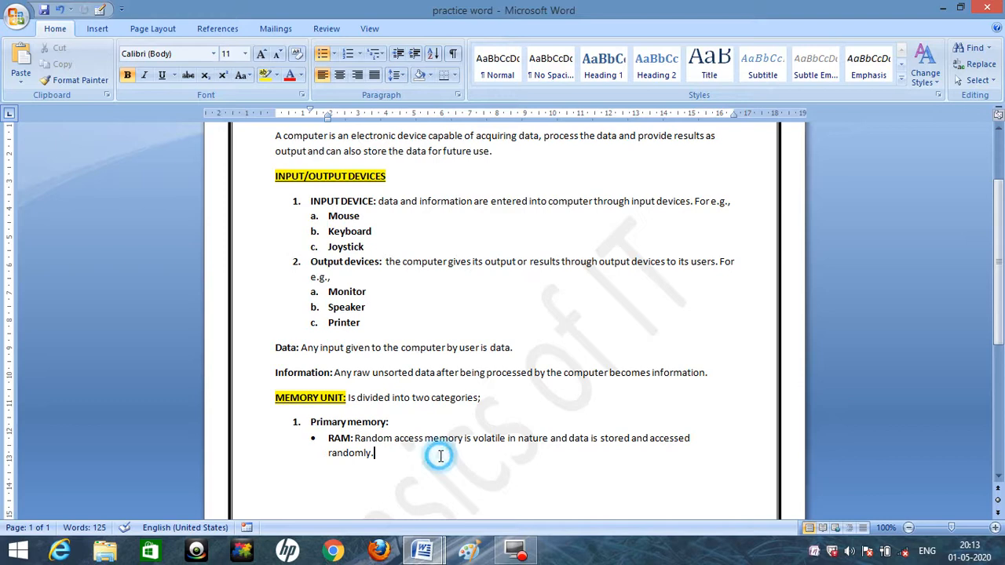
{"action": "key", "text": "Return"}
{"action": "key", "text": "ctrl+b"}
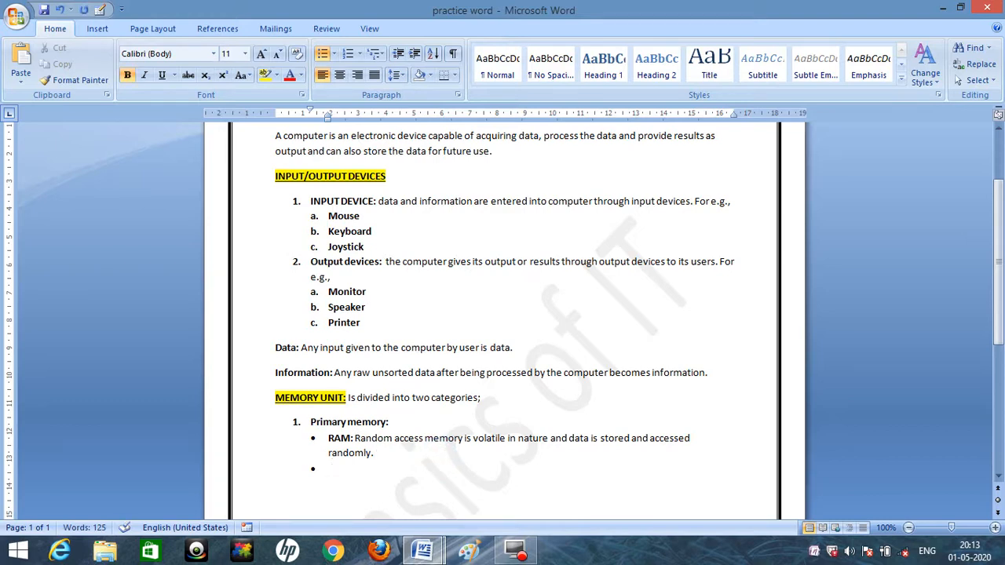
{"action": "type", "text": "ROM:"}
{"action": "key", "text": "ctrl+b"}
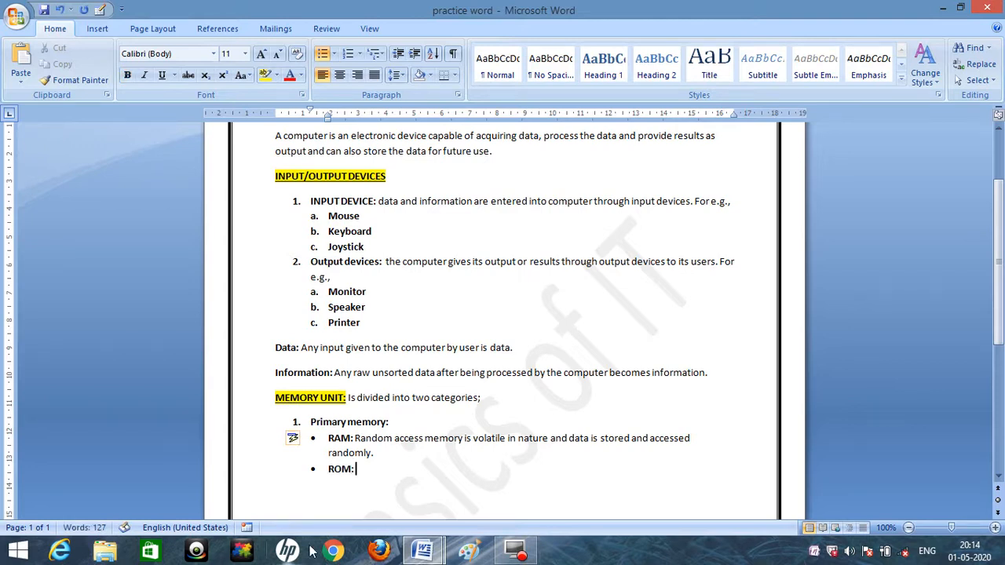
Copy the ROM description "Read only memory is non-volatile in nature and the memory inside it cannot be changed." from the sample document
{"action": "left_click", "coordinate": [422, 551]}
{"action": "left_click", "coordinate": [333, 467]}
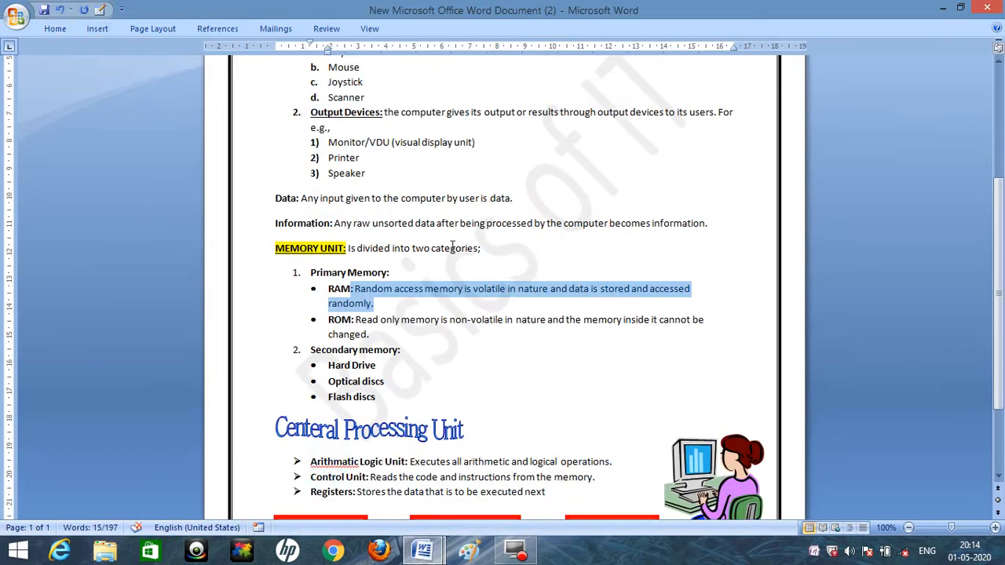
{"action": "left_click", "coordinate": [394, 319]}
{"action": "left_click_drag", "start_coordinate": [355, 320], "coordinate": [375, 338]}
{"action": "key", "text": "ctrl+c"}
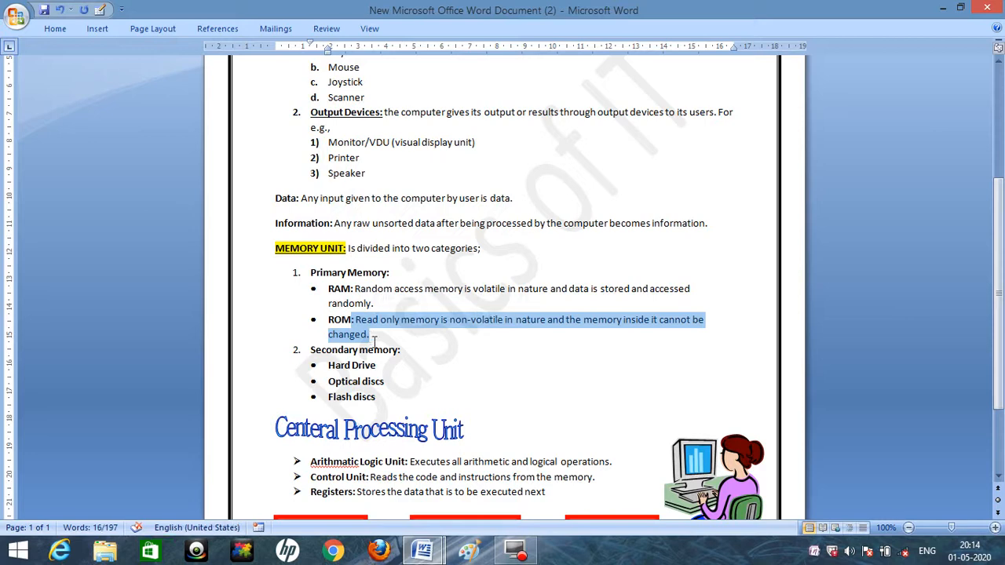
Paste the ROM description after the "ROM:" label in practice word, and delete the duplicate colon
{"action": "left_click", "coordinate": [422, 552]}
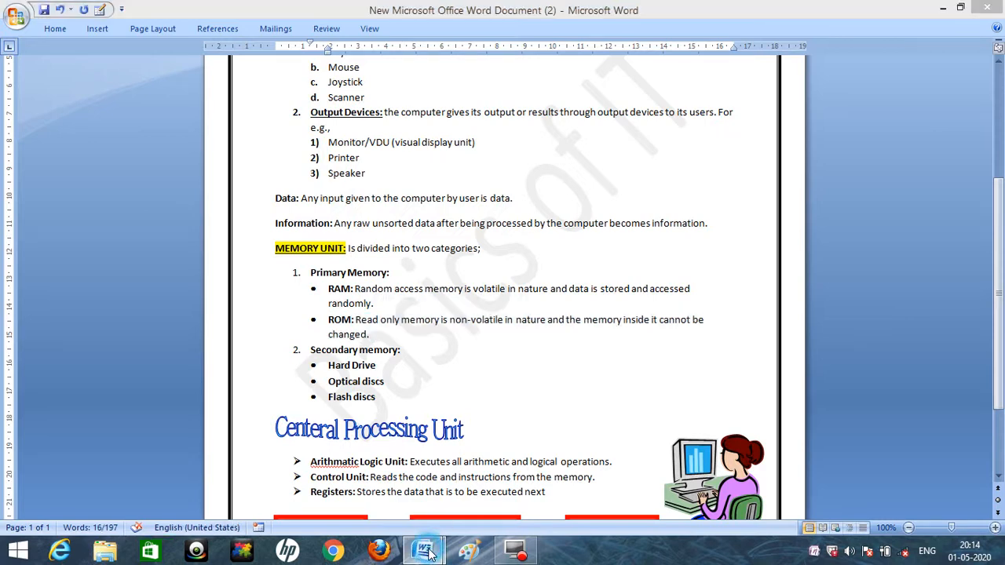
{"action": "left_click", "coordinate": [517, 481]}
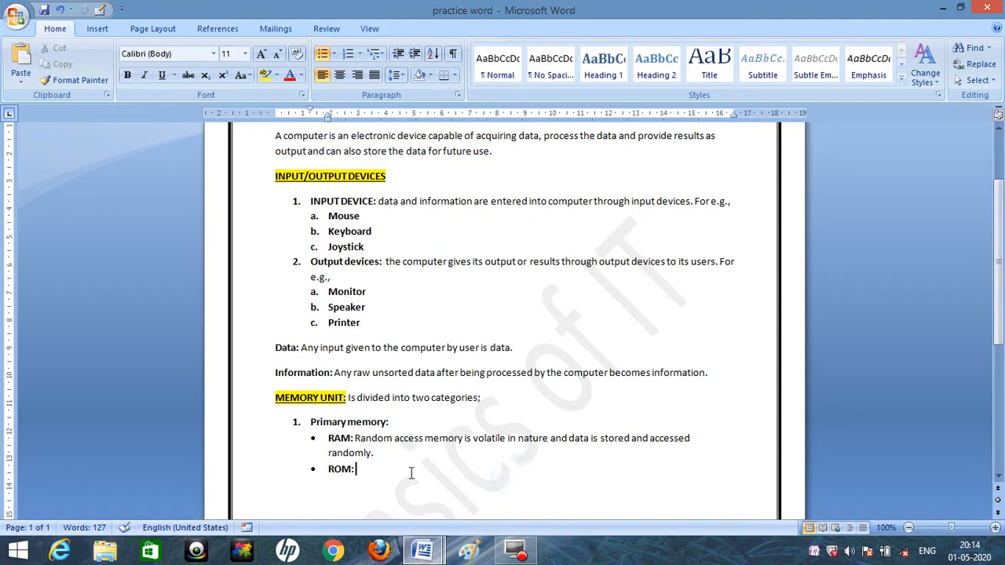
{"action": "key", "text": "ctrl+v"}
{"action": "left_click", "coordinate": [360, 469]}
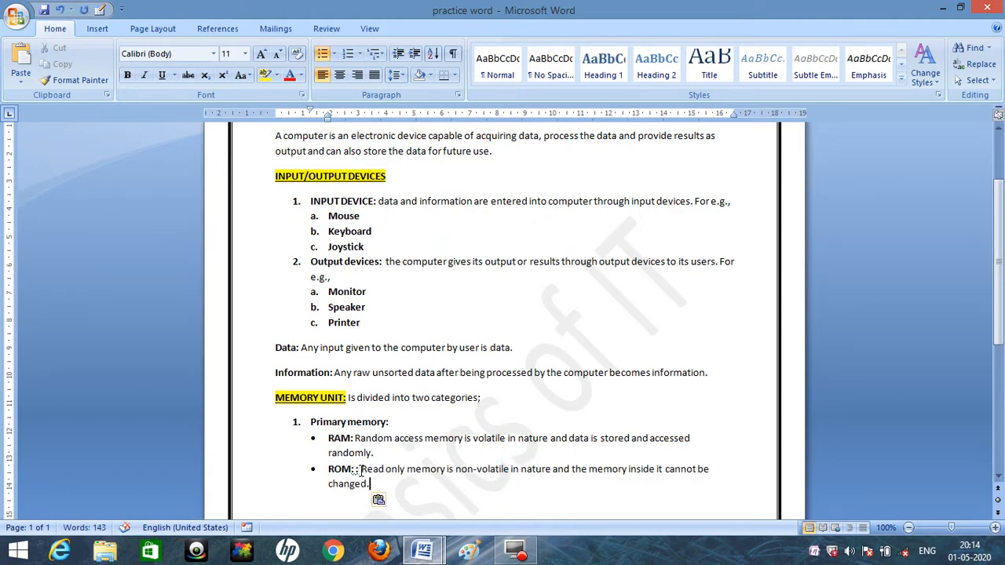
{"action": "key", "text": "BackSpace"}
{"action": "key", "text": "BackSpace"}
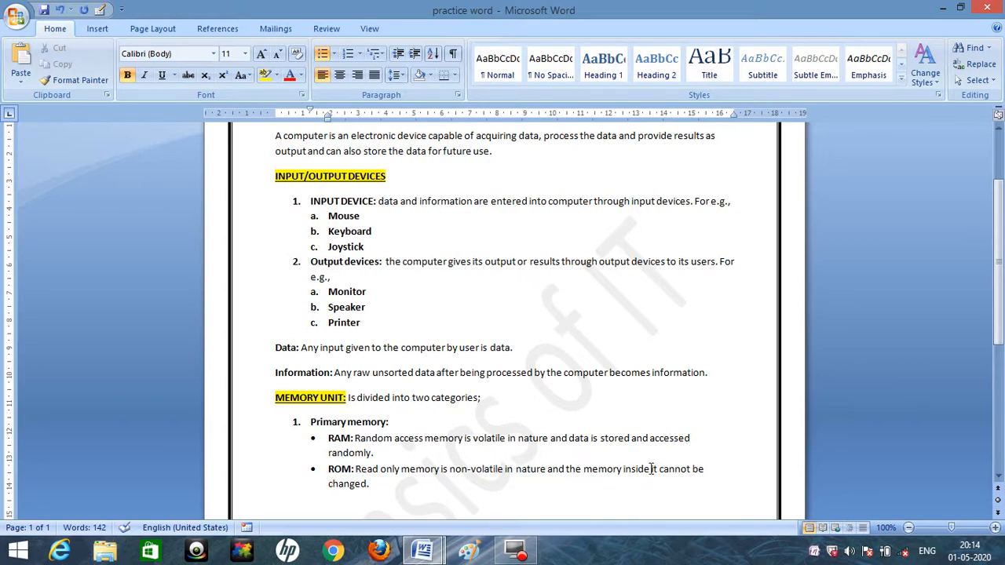
End the bulleted list after the ROM description, and add the bold numbered item 2 "Secondary memory:"
{"action": "left_click", "coordinate": [428, 486]}
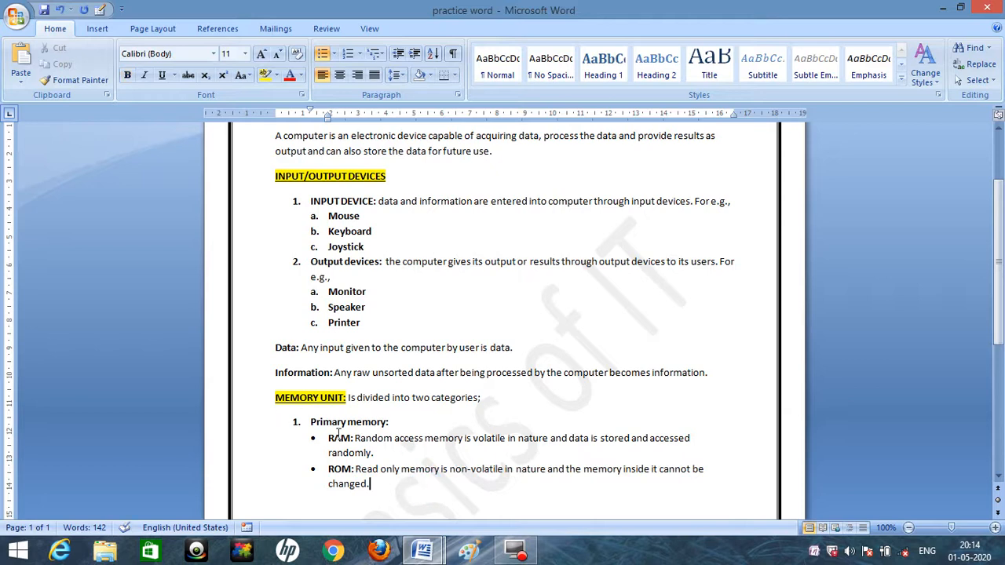
{"action": "key", "text": "Return"}
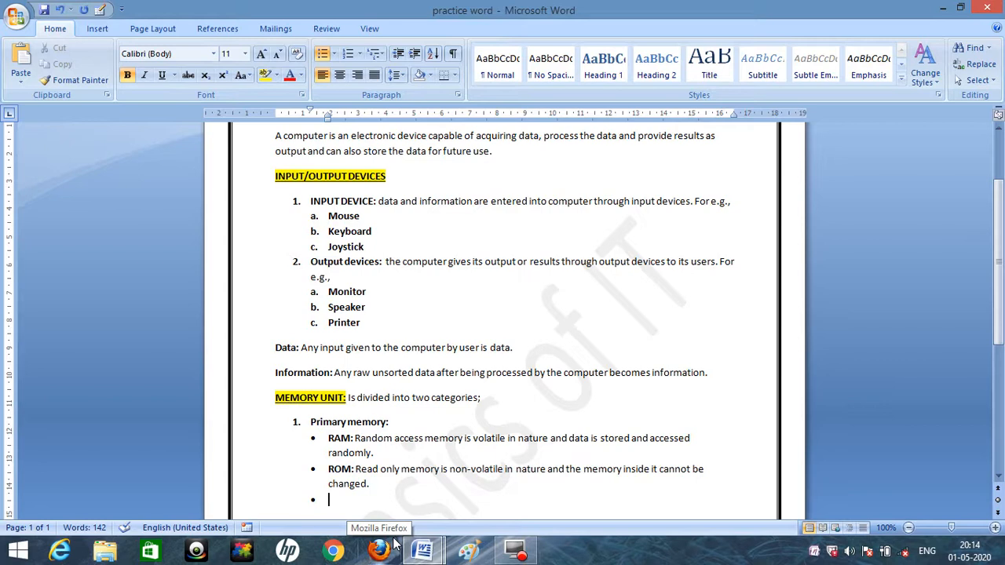
{"action": "key", "text": "BackSpace"}
{"action": "key", "text": "BackSpace"}
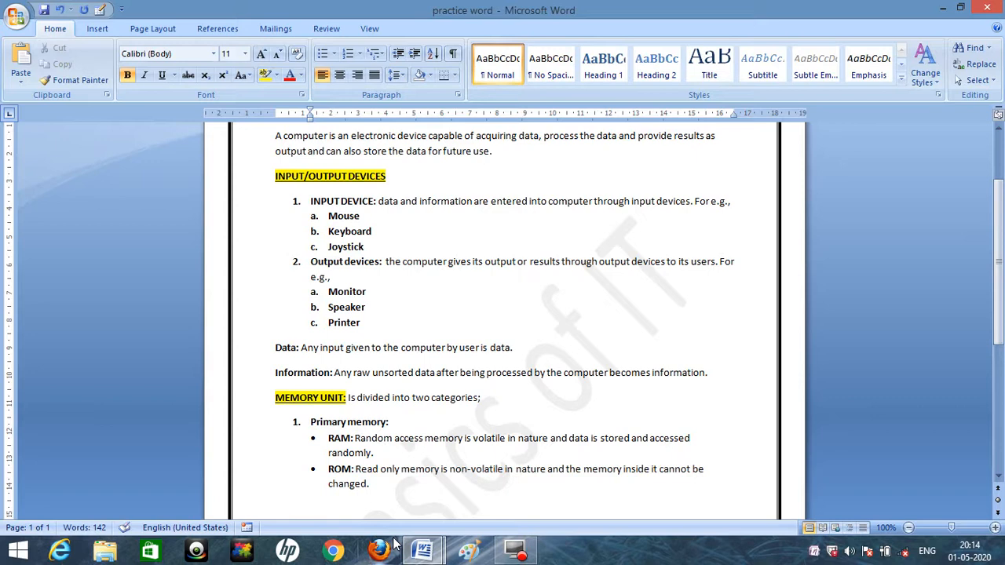
{"action": "key", "text": "ctrl+b"}
{"action": "type", "text": "2."}
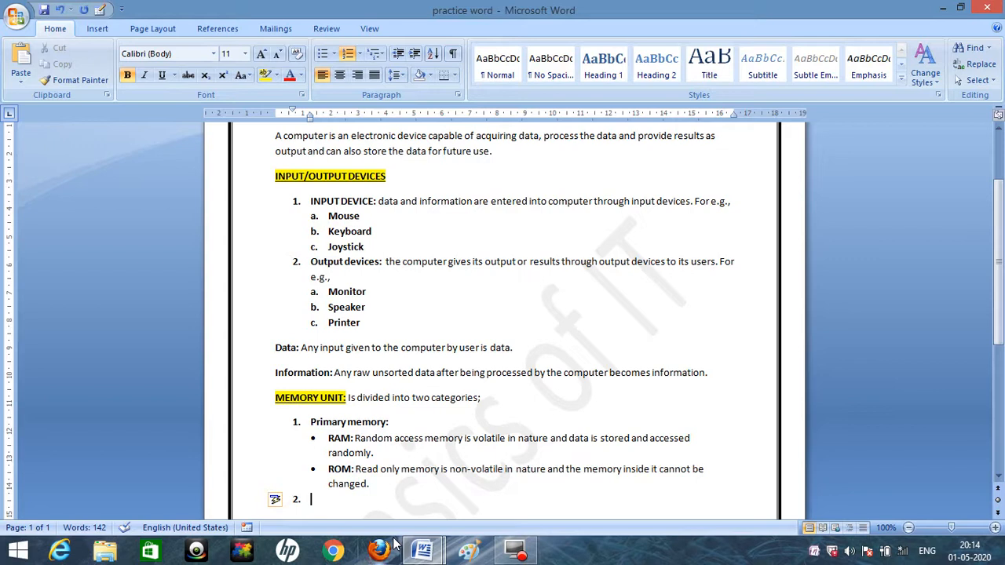
{"action": "type", "text": "Secondary me"}
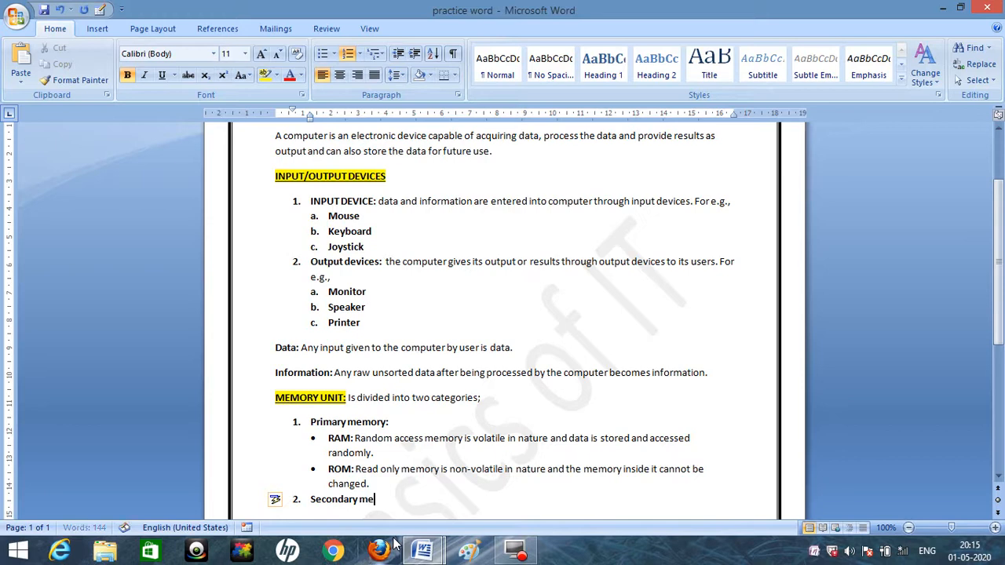
{"action": "type", "text": "mory:"}
Start an unnumbered line below "Secondary memory:", and check the sample's bullets under that heading before returning to practice word
{"action": "key", "text": "Return"}
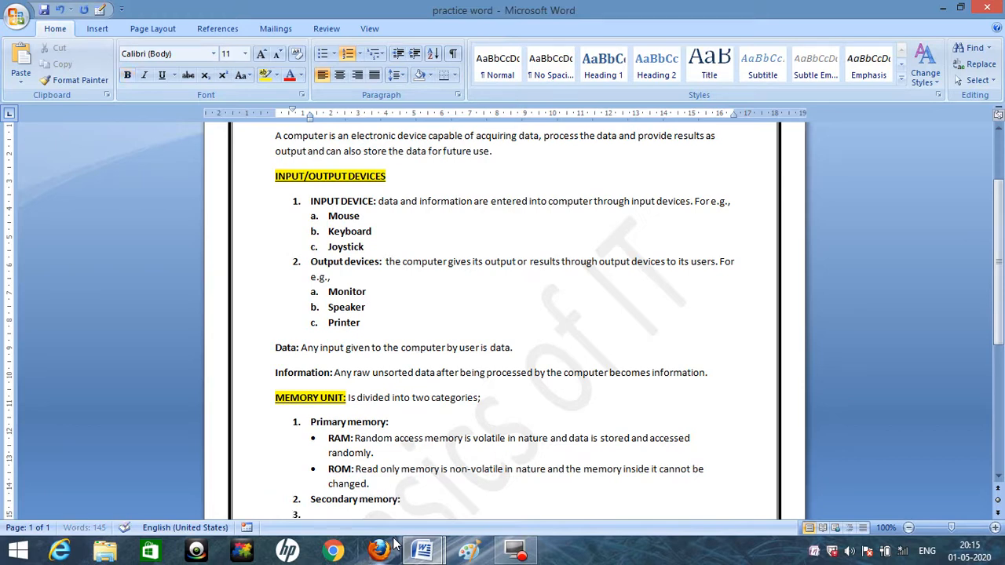
{"action": "key", "text": "BackSpace"}
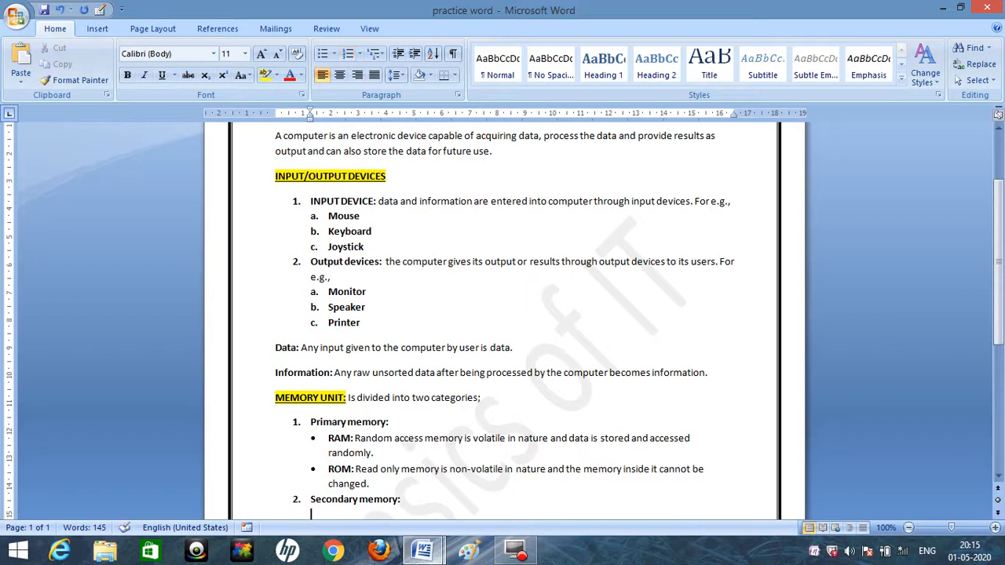
{"action": "mouse_move", "coordinate": [408, 542]}
{"action": "left_click", "coordinate": [372, 498]}
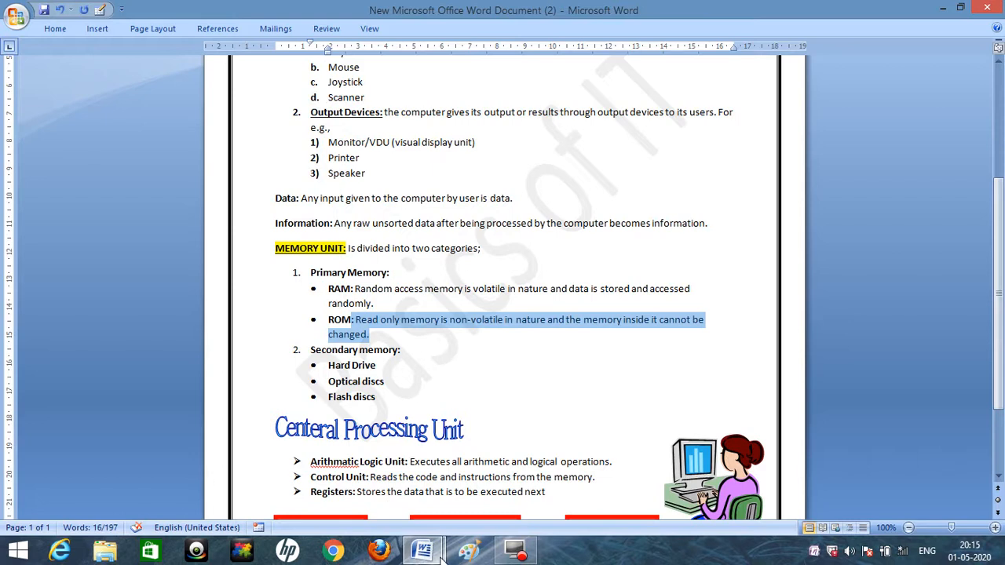
{"action": "mouse_move", "coordinate": [424, 554]}
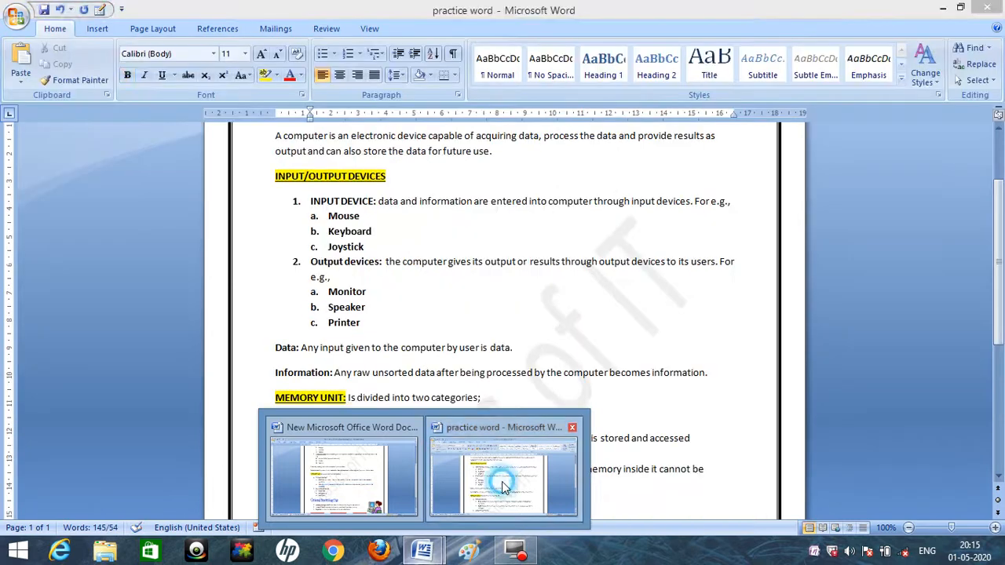
{"action": "left_click", "coordinate": [502, 481]}
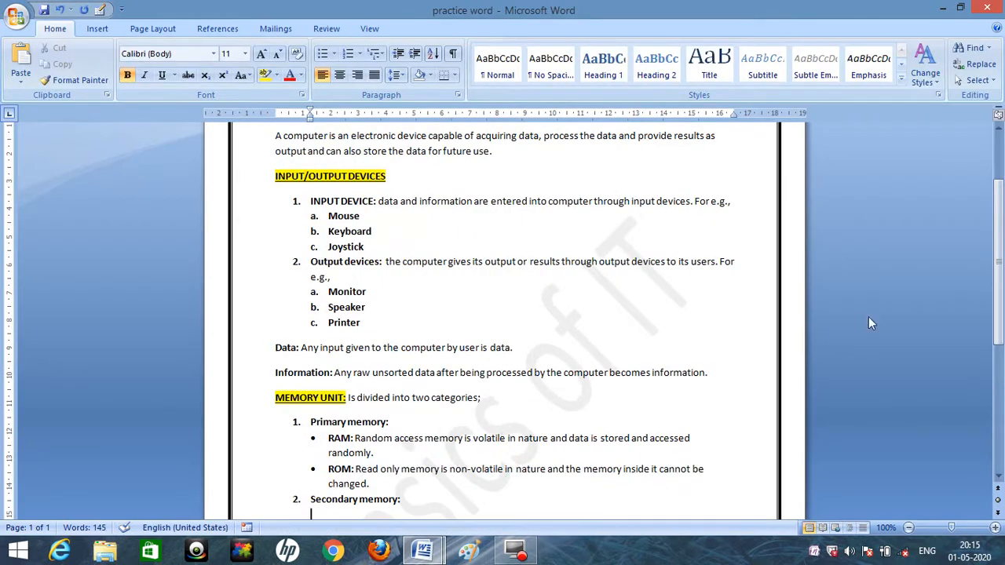
Add the bulleted items "Hard drive" and "optical discs" under "Secondary memory:", and start another bullet
{"action": "left_click_drag", "start_coordinate": [1001, 217], "coordinate": [1002, 289]}
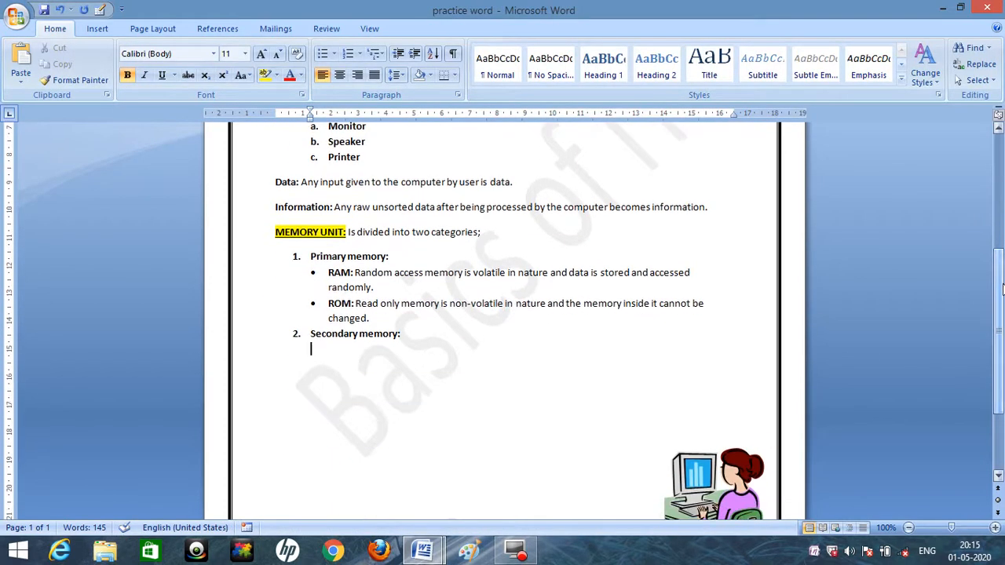
{"action": "type", "text": "* "}
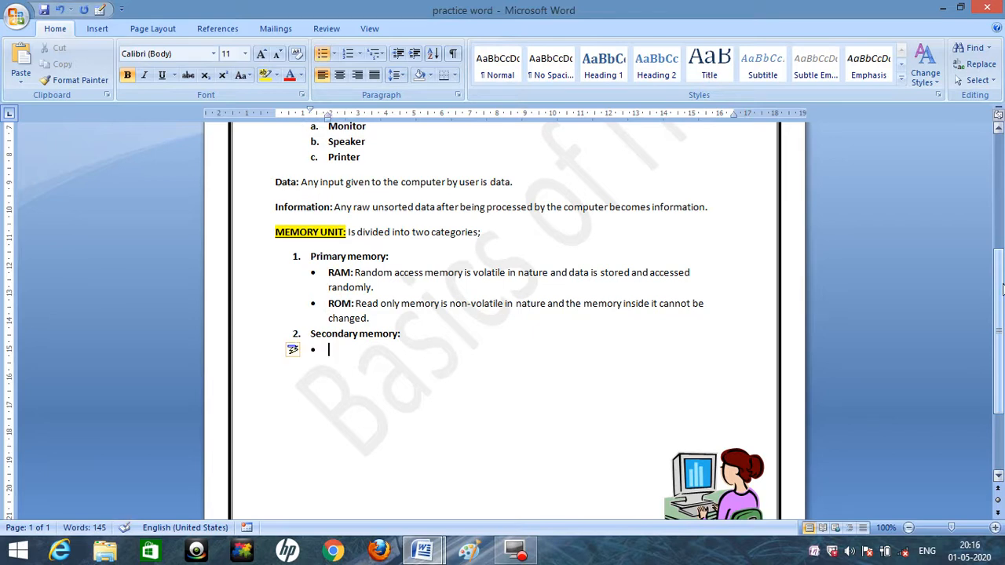
{"action": "type", "text": "Hard drive"}
{"action": "key", "text": "Return"}
{"action": "type", "text": "optical discs"}
{"action": "key", "text": "Return"}
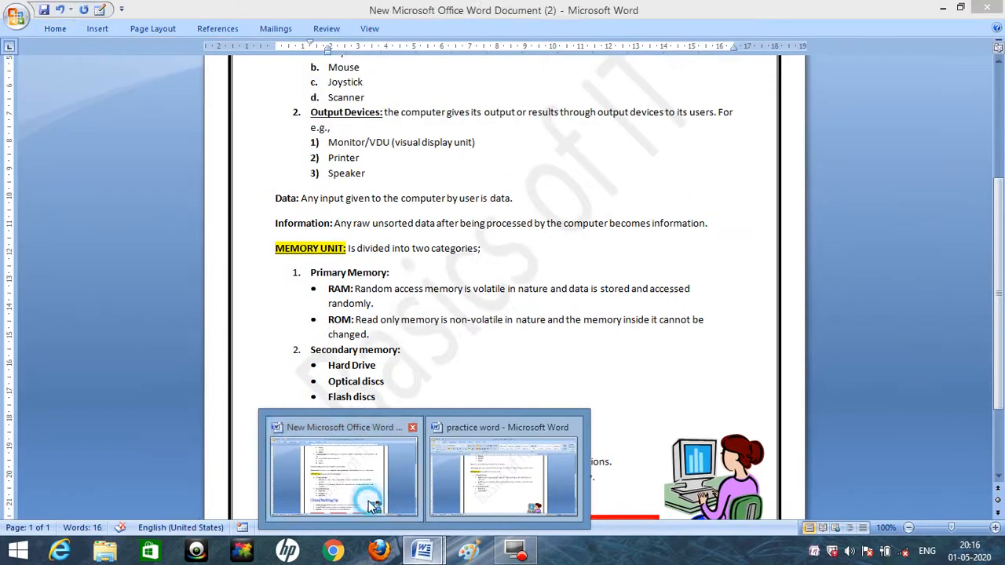
Examine the Centeral Processing Unit section and the flow diagram below it in the sample document, and return to practice word
{"action": "left_click", "coordinate": [397, 473]}
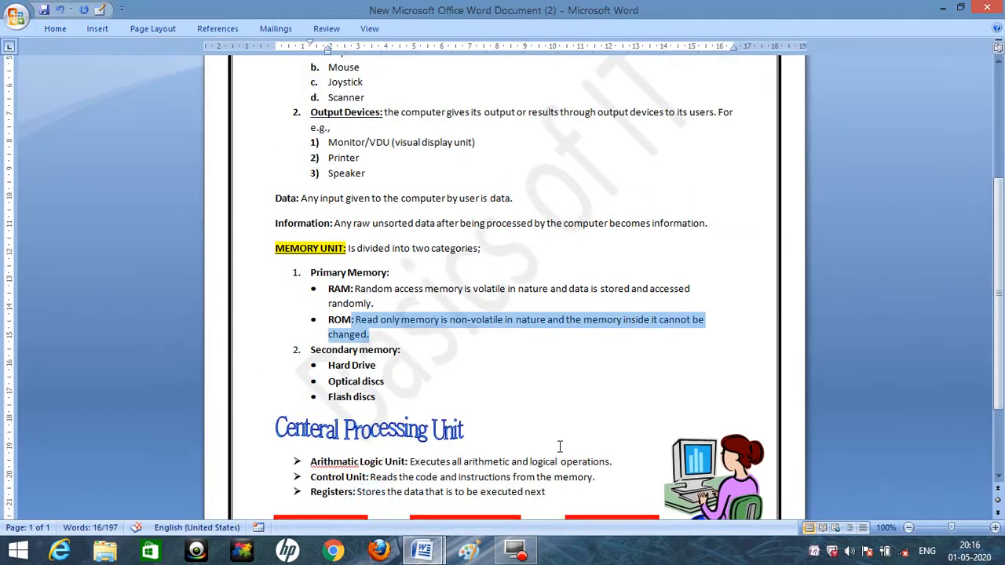
{"action": "left_click_drag", "start_coordinate": [999, 210], "coordinate": [998, 249]}
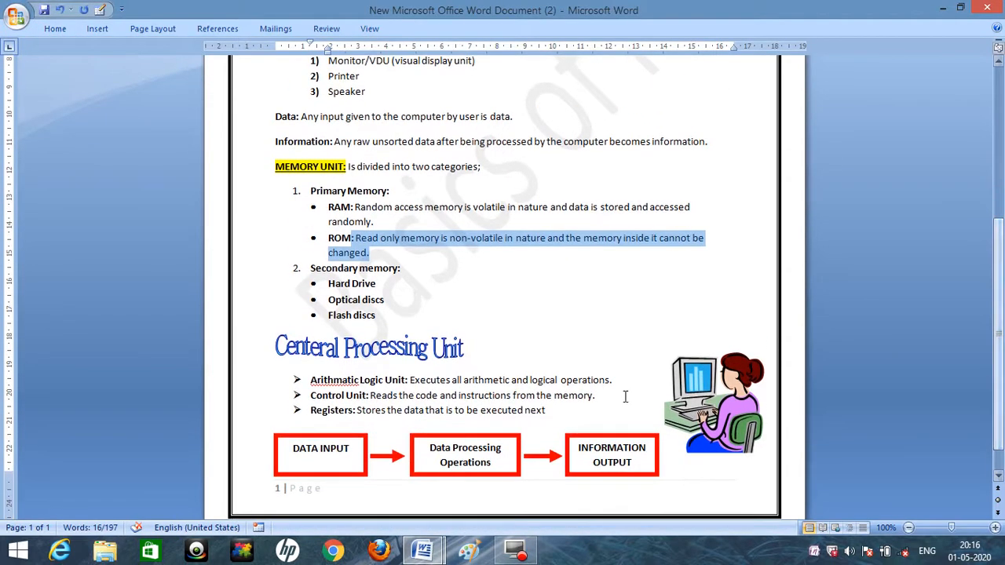
{"action": "left_click", "coordinate": [422, 554]}
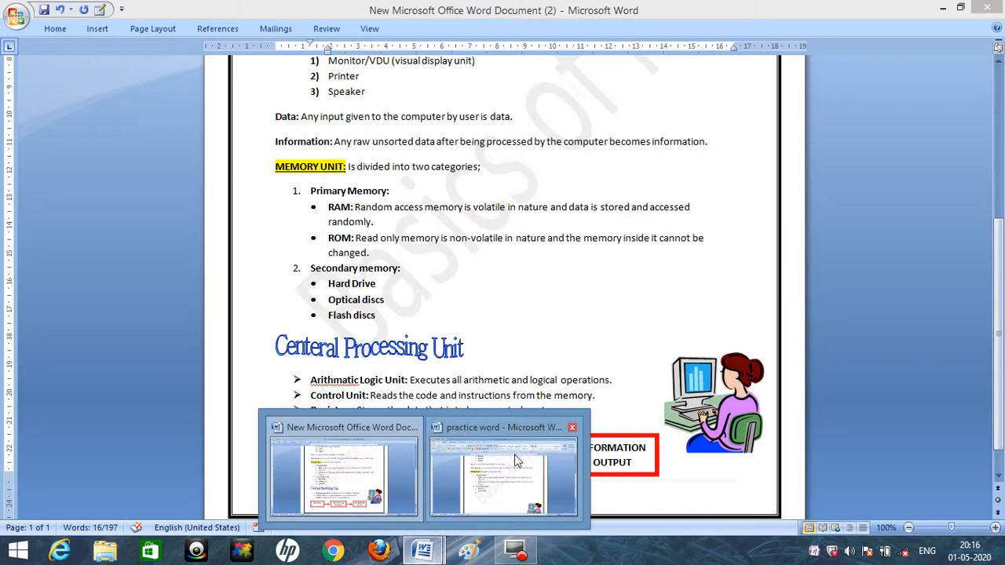